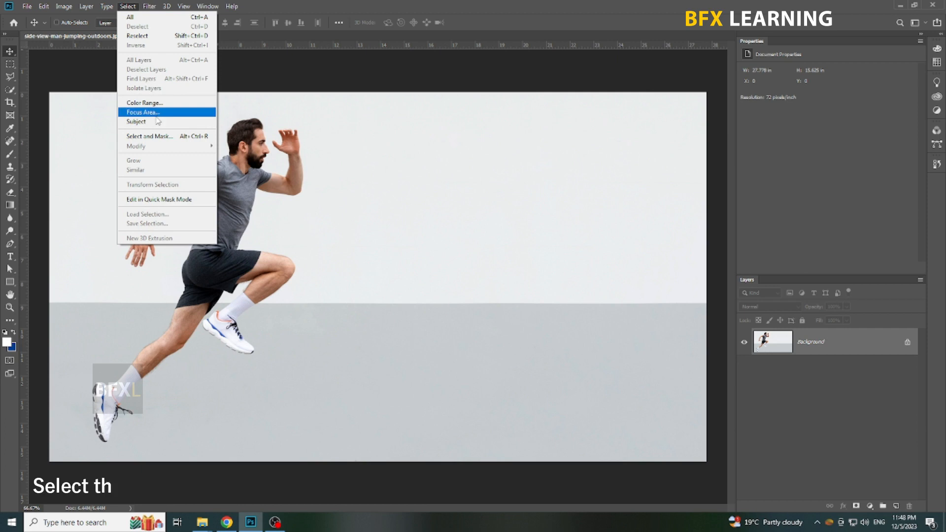
# Select the running man as the subject, mask out the background, and move him toward the middle of the canvas
pyautogui.click(154, 121)
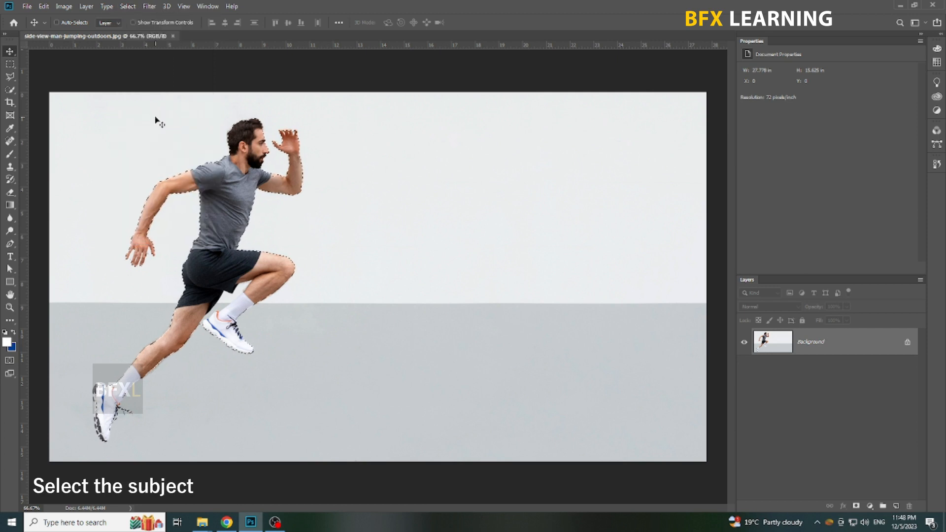
pyautogui.moveTo(283, 382); pyautogui.dragTo(402, 381)
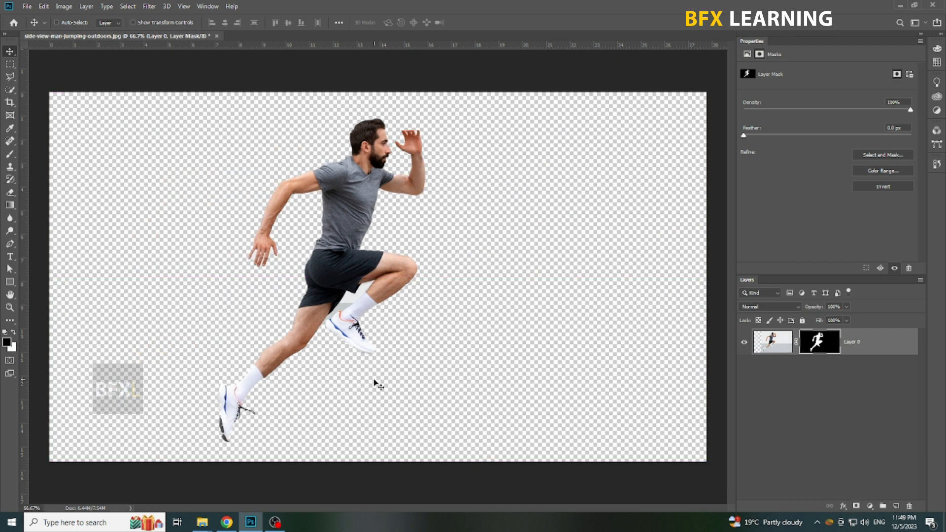
# Quick-select the leftover background between the man's thighs and front shoe and fill it with black on the layer mask
pyautogui.click(10, 90)
pyautogui.hotkey('ctrl', '+')
pyautogui.hotkey('ctrl', '+')
pyautogui.moveTo(323, 288); pyautogui.dragTo(320, 291)
pyautogui.scroll(1, 257, 341)
pyautogui.click(289, 330)
pyautogui.scroll(-1, 377, 277)
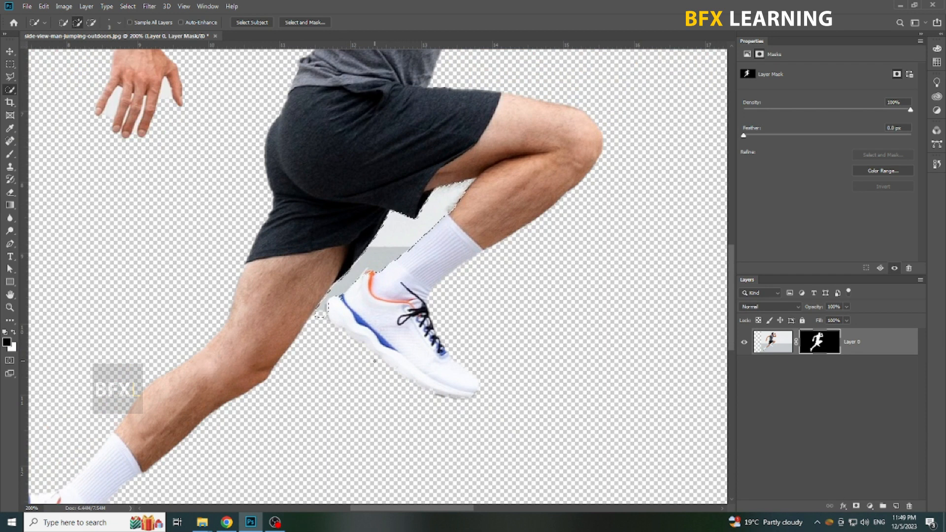
pyautogui.hotkey('alt', 'BackSpace')
pyautogui.hotkey('ctrl', 'd')
pyautogui.press('v')
pyautogui.hotkey('ctrl', '-')
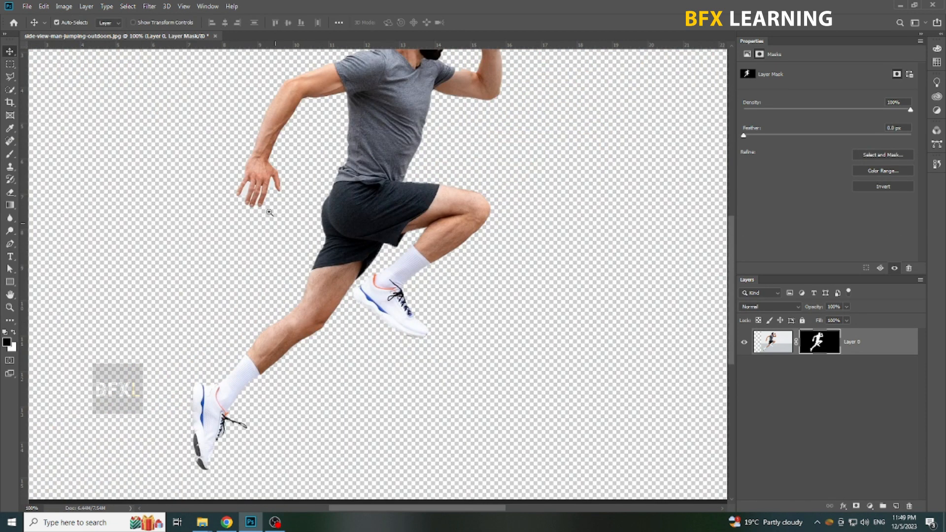
# With the red mask overlay on, brush black over the leftover background between the rear hand's thumb and fingers
pyautogui.scroll(2, 267, 211)
pyautogui.press('w')
pyautogui.moveTo(270, 260); pyautogui.dragTo(257, 299)
pyautogui.press('q')
pyautogui.press('b')
pyautogui.scroll(2, 299, 252)
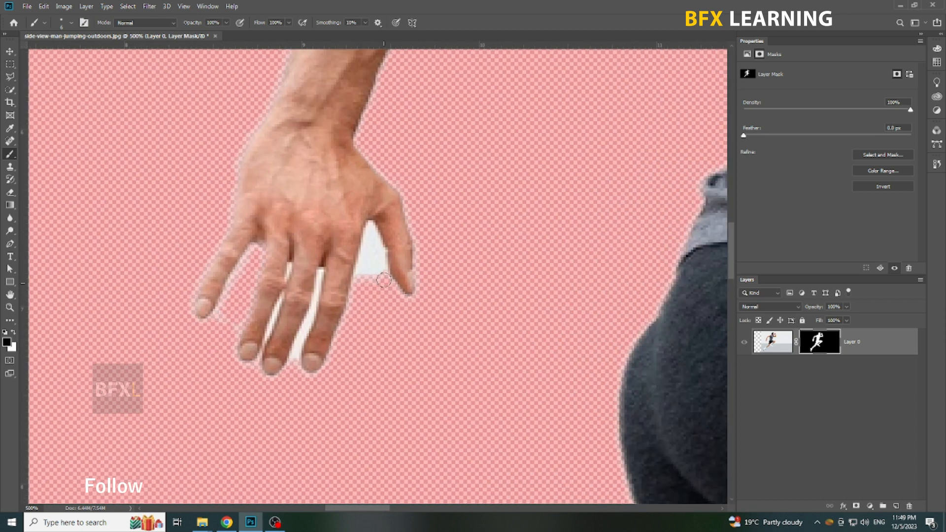
pyautogui.moveTo(375, 240)
pyautogui.mouseDown()
pyautogui.moveTo(358, 282)
pyautogui.moveTo(374, 290)
pyautogui.moveTo(366, 249)
pyautogui.mouseUp()
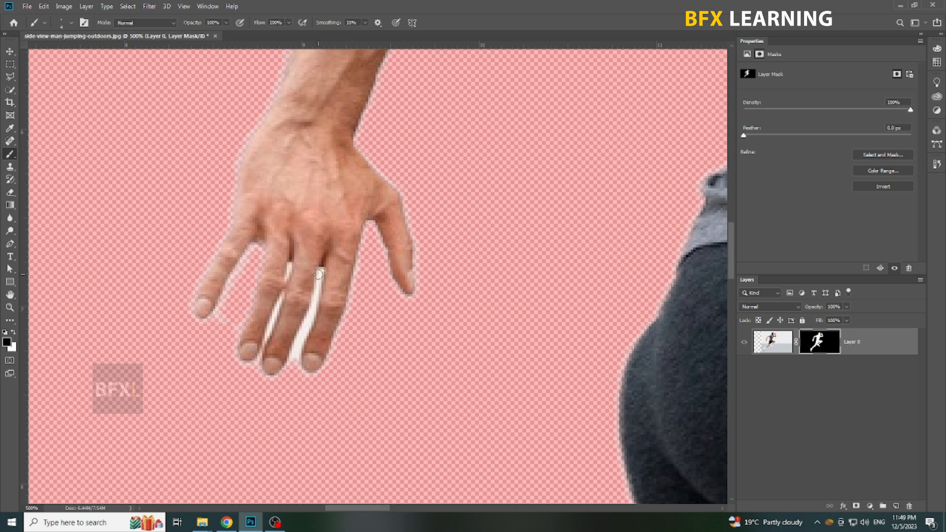
# Brush away the remaining background slivers between the rear hand's fingers, then turn off the mask overlay
pyautogui.moveTo(307, 323); pyautogui.dragTo(296, 358)
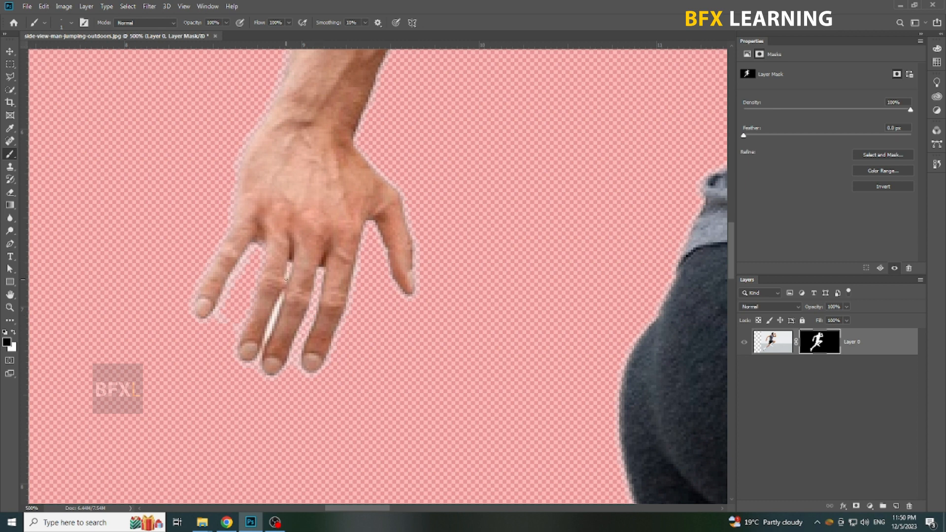
pyautogui.moveTo(270, 323); pyautogui.dragTo(266, 336)
pyautogui.moveTo(234, 326); pyautogui.dragTo(222, 316)
pyautogui.press('v')
pyautogui.rightClick(243, 327)
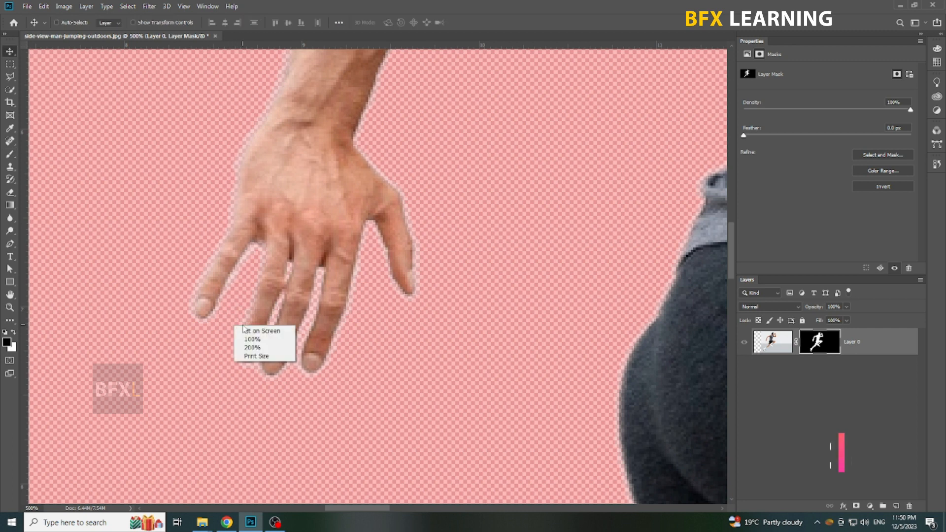
pyautogui.click(257, 330)
pyautogui.press('q')
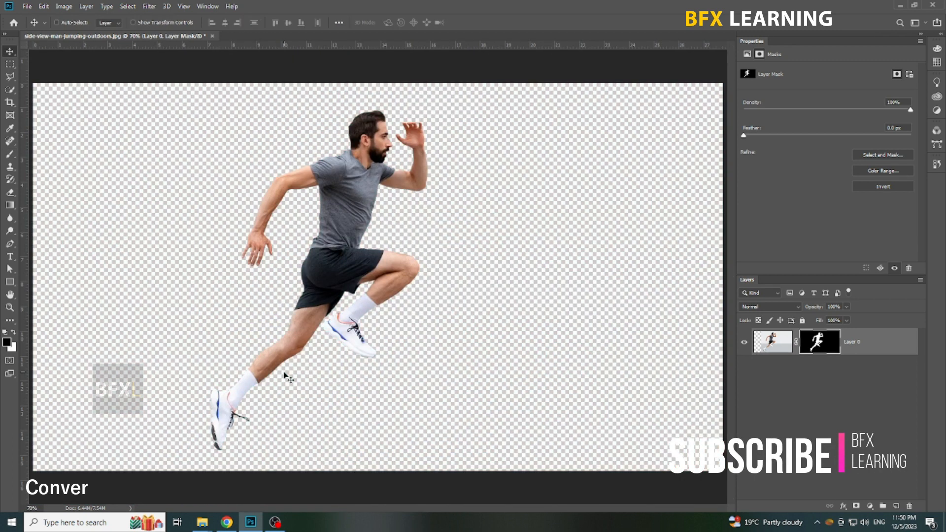
# Convert the masked runner layer to a Smart Object and add a white-filled layer beneath it
pyautogui.rightClick(862, 346)
pyautogui.click(773, 233)
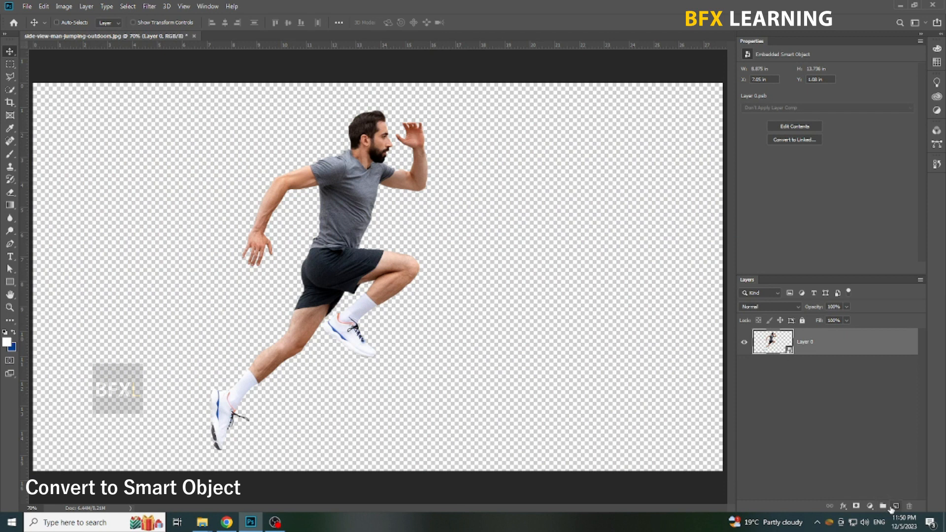
pyautogui.click(895, 506)
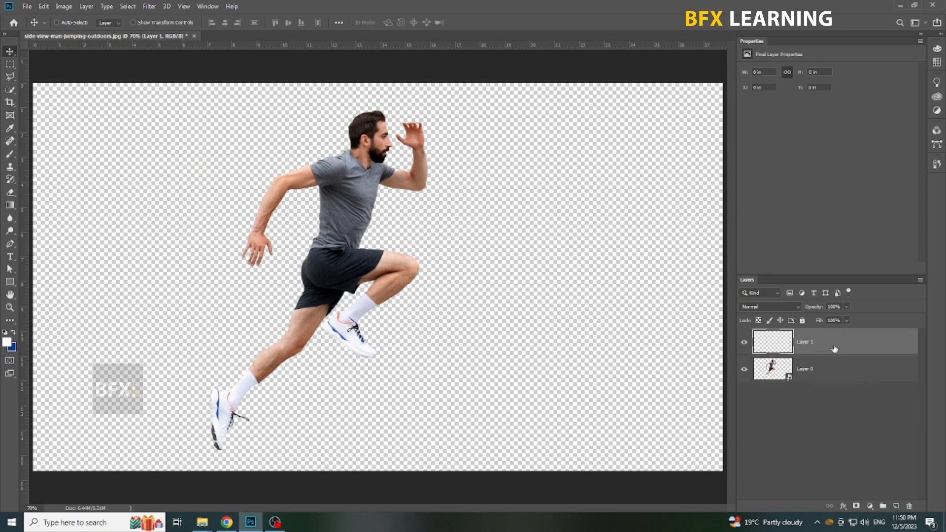
pyautogui.hotkey('alt', 'BackSpace')
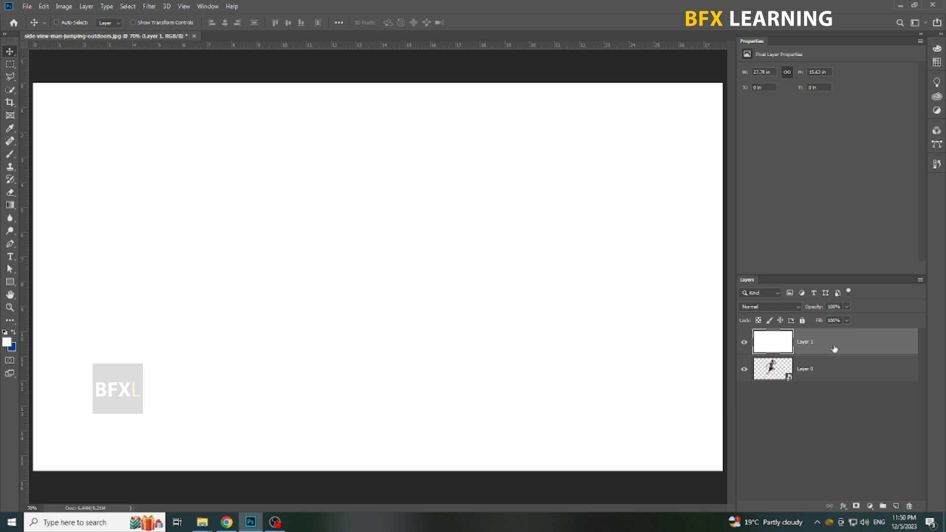
pyautogui.moveTo(834, 349); pyautogui.dragTo(840, 389)
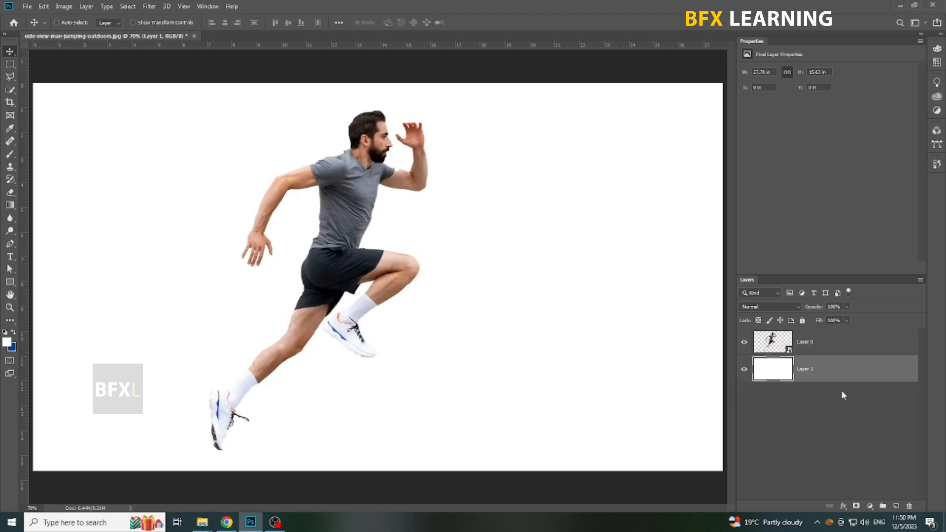
# Scale the runner down to about 6.75 by 10.43 in and position him slightly left of the canvas centre
pyautogui.click(826, 350)
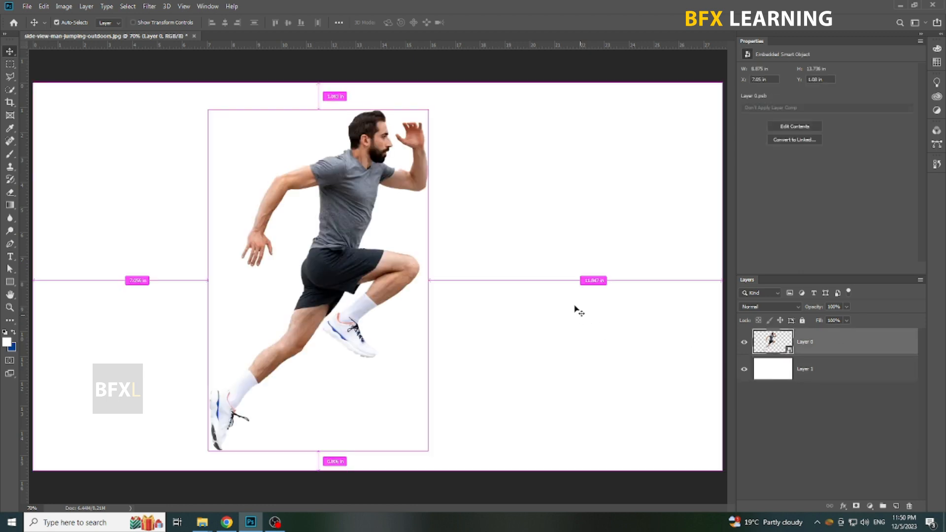
pyautogui.hotkey('ctrl', 't')
pyautogui.moveTo(431, 114); pyautogui.dragTo(405, 154)
pyautogui.press('Return')
pyautogui.moveTo(363, 245); pyautogui.dragTo(388, 235)
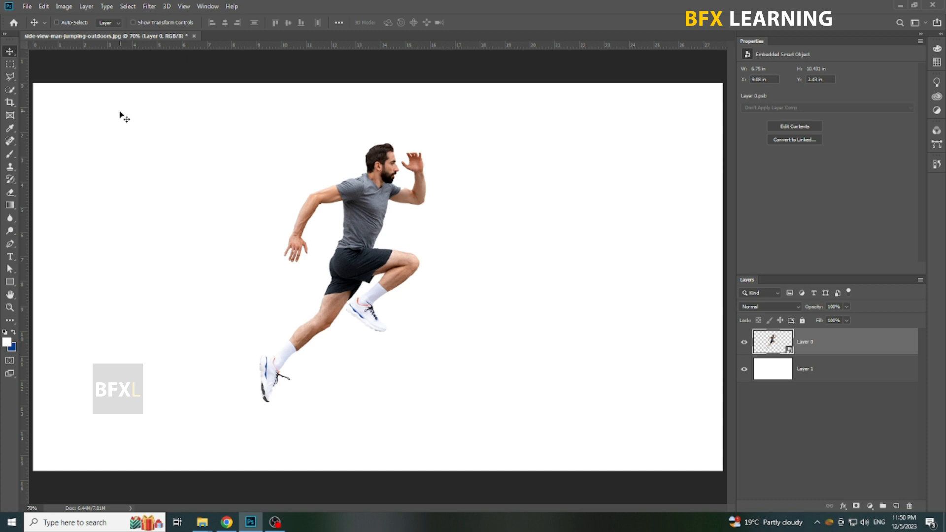
# Select a single pixel column through the runner's head and torso and copy it to a new layer
pyautogui.click(12, 65)
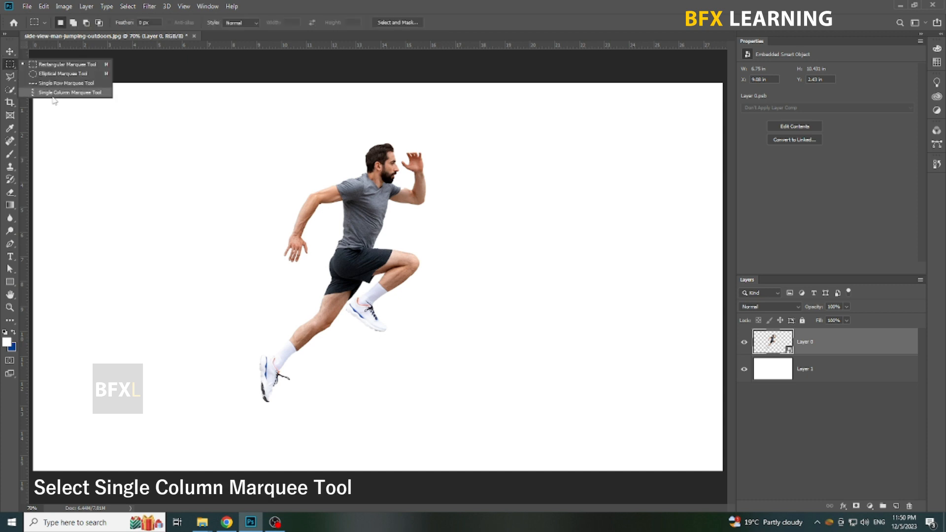
pyautogui.click(69, 92)
pyautogui.click(360, 220)
pyautogui.moveTo(359, 221); pyautogui.dragTo(371, 227)
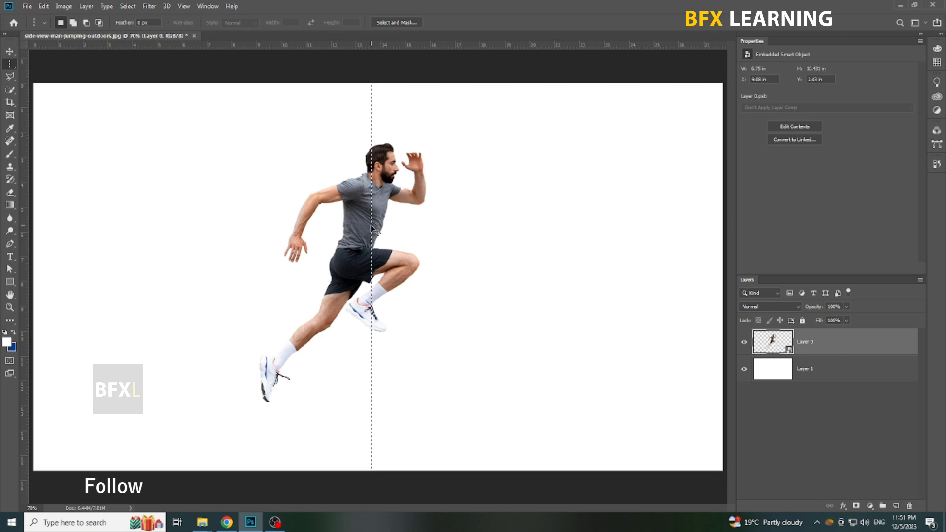
pyautogui.hotkey('ctrl', 'j')
# Stretch the copied pixel column horizontally until it spans the full 27.78 in canvas width
pyautogui.hotkey('ctrl', 't')
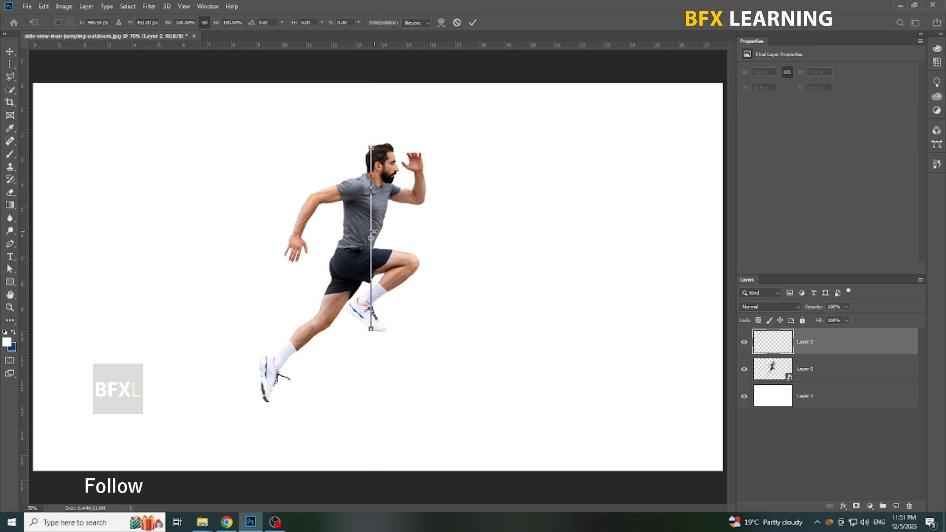
pyautogui.moveTo(391, 241)
pyautogui.mouseDown()
pyautogui.moveTo(675, 266)
pyautogui.moveTo(723, 280)
pyautogui.mouseUp()
pyautogui.press('Return')
pyautogui.hotkey('ctrl', 't')
pyautogui.hotkey('ctrl', '-')
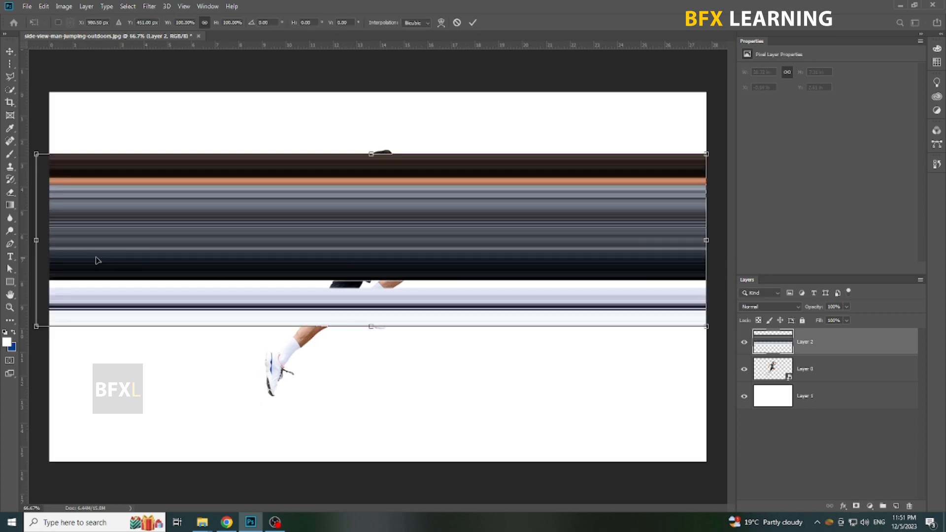
pyautogui.moveTo(36, 240); pyautogui.dragTo(49, 240)
pyautogui.press('Return')
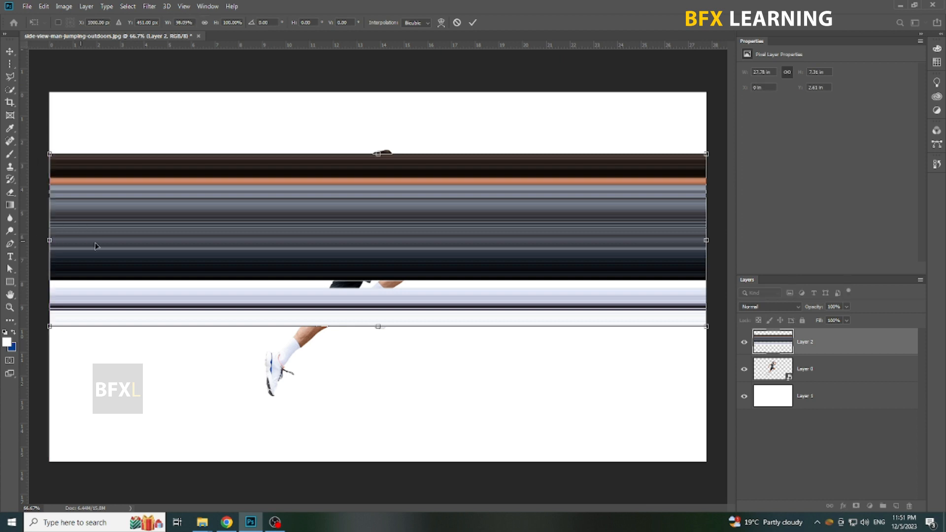
# Delete the lower part of the stretched strip, from the black shorts band downward, using a rectangular selection
pyautogui.rightClick(11, 64)
pyautogui.click(67, 64)
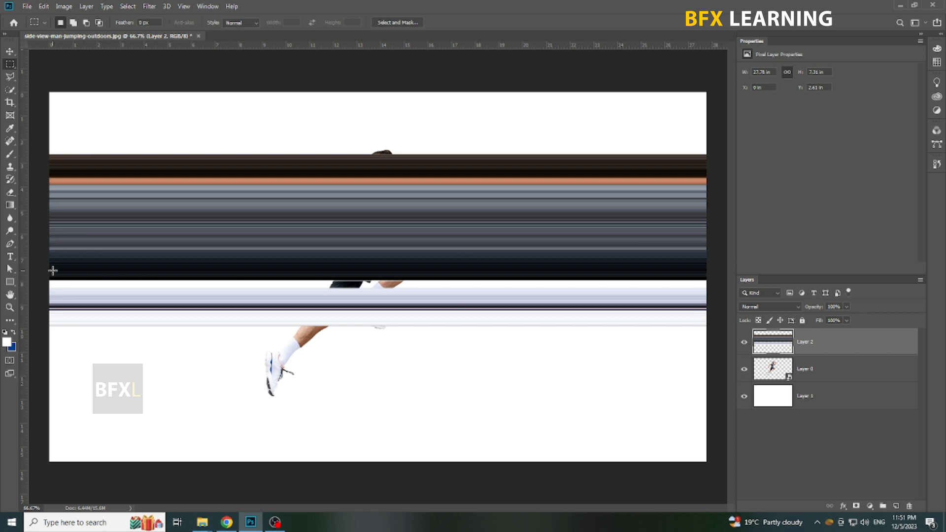
pyautogui.moveTo(42, 268); pyautogui.dragTo(711, 464)
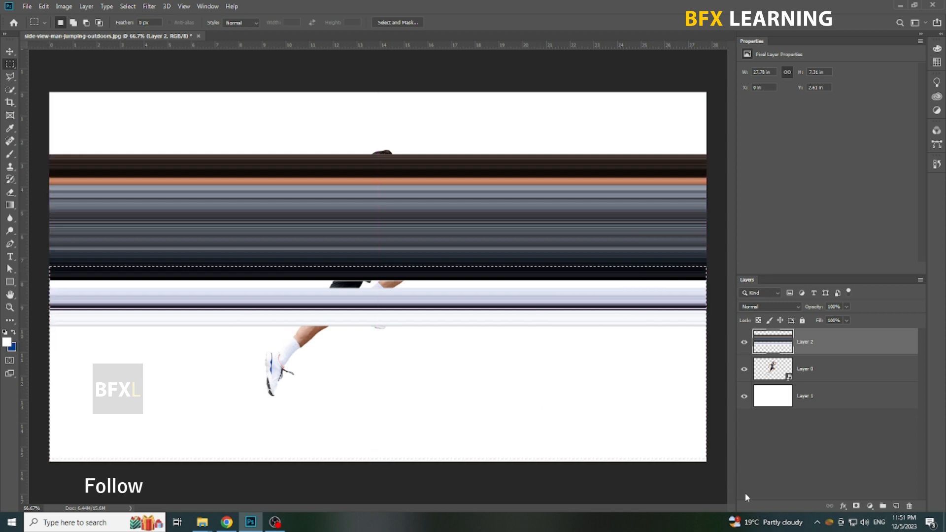
pyautogui.press('Delete')
pyautogui.hotkey('ctrl', 'd')
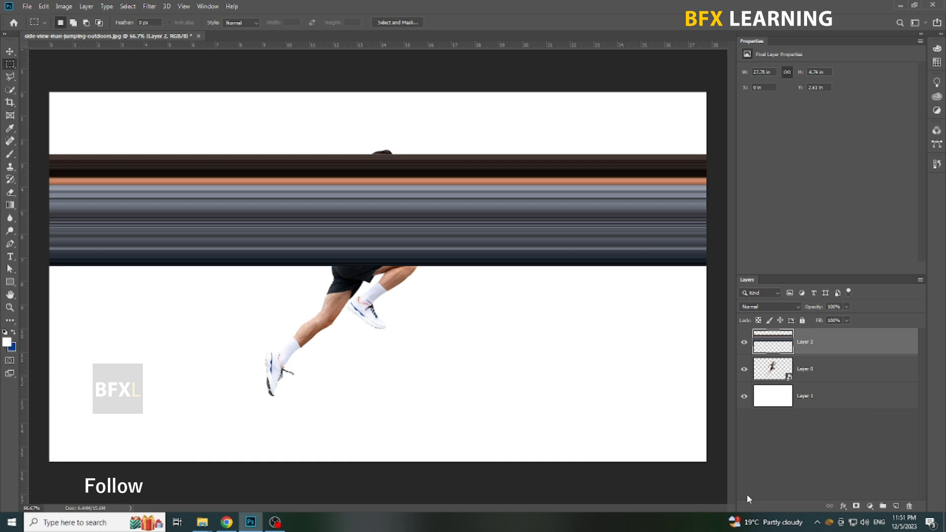
pyautogui.press('v')
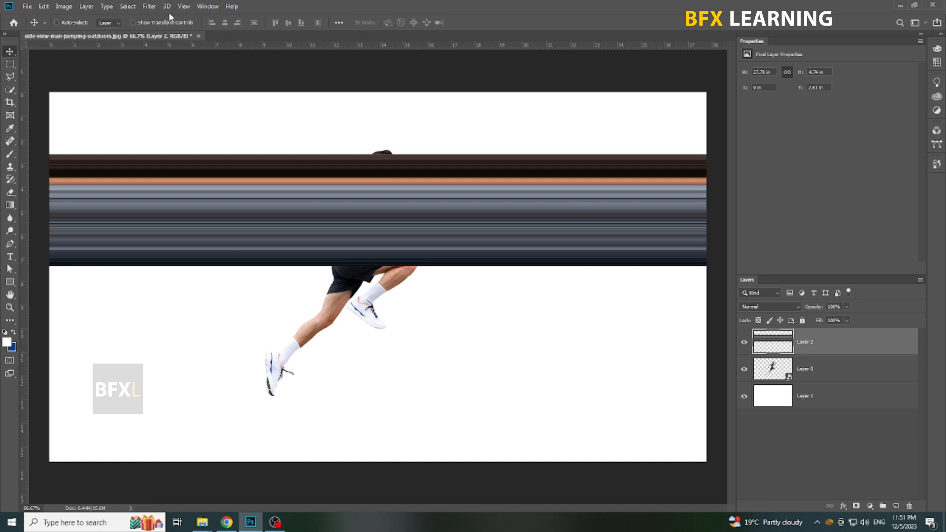
# Apply the Polar Coordinates filter to the stretched strip with Rectangular to Polar
pyautogui.click(149, 6)
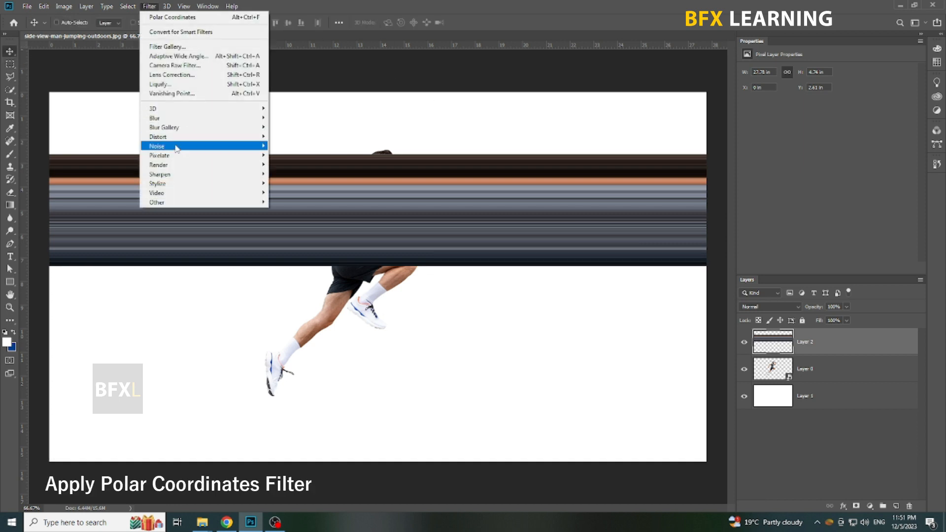
pyautogui.moveTo(176, 136)
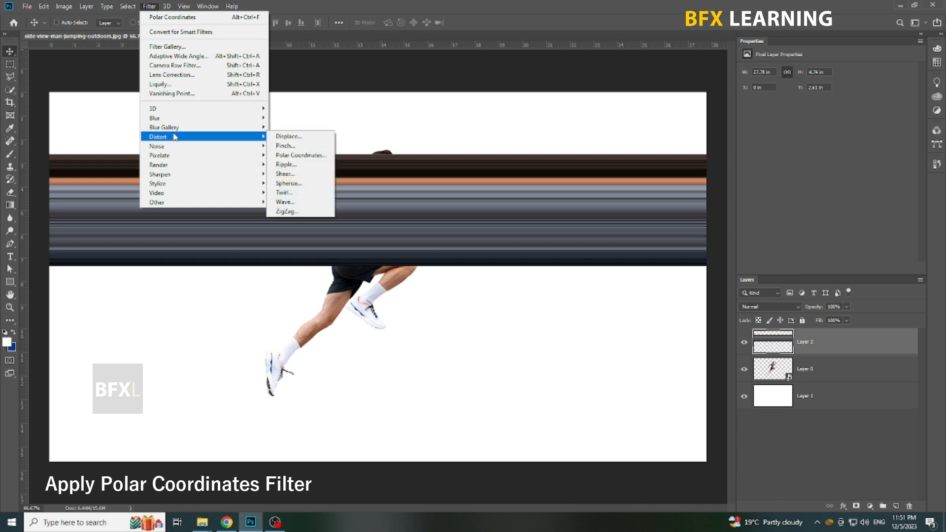
pyautogui.click(312, 156)
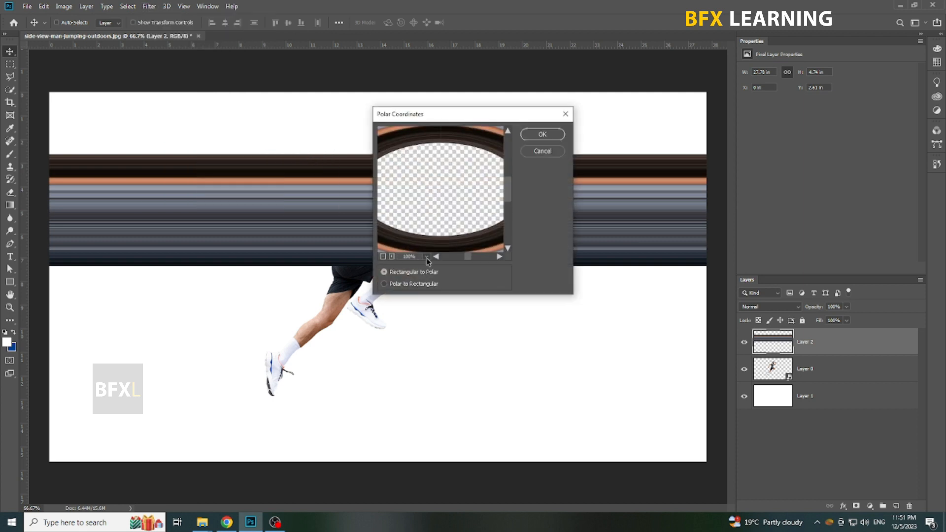
pyautogui.click(383, 258)
pyautogui.click(383, 258)
pyautogui.click(542, 135)
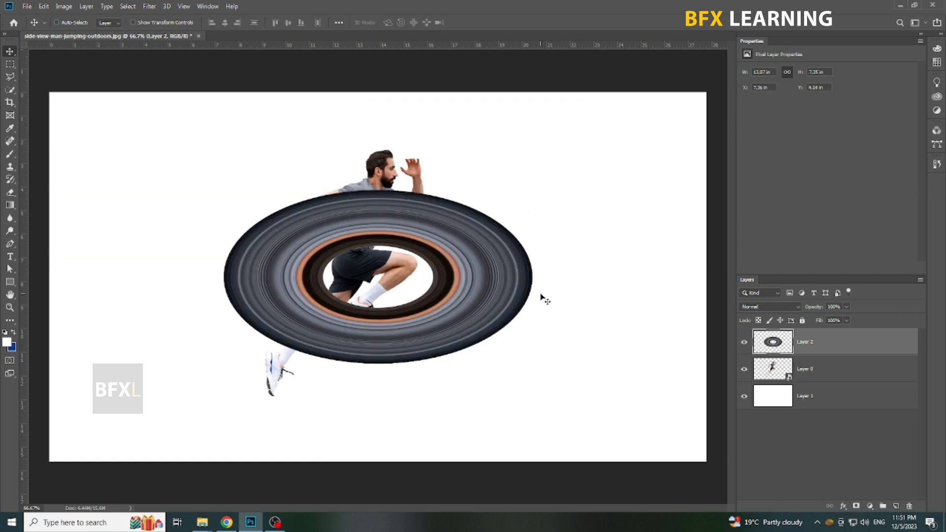
# Lower the ring layer's opacity to 61%, stretch it to about 11.5 in tall, and shift it left over the runner
pyautogui.moveTo(847, 317); pyautogui.dragTo(830, 321)
pyautogui.hotkey('ctrl', 't')
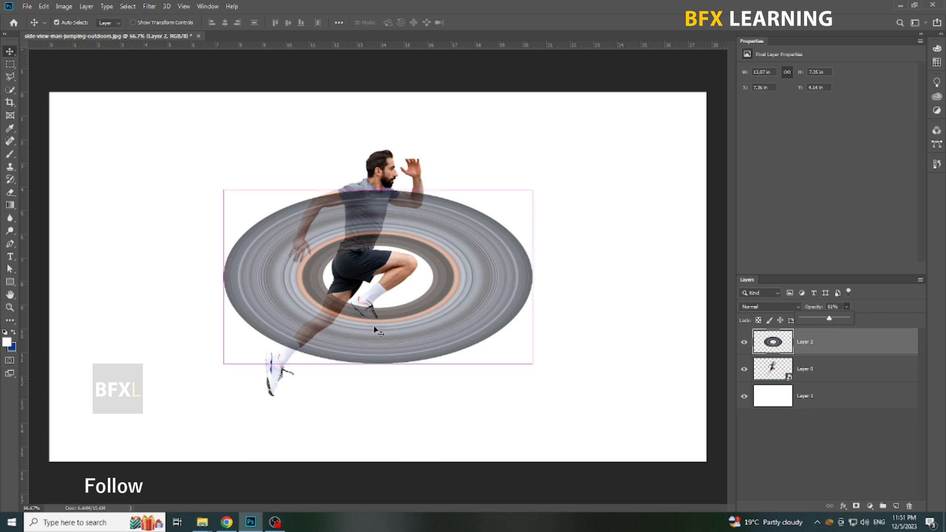
pyautogui.moveTo(377, 190); pyautogui.dragTo(375, 154)
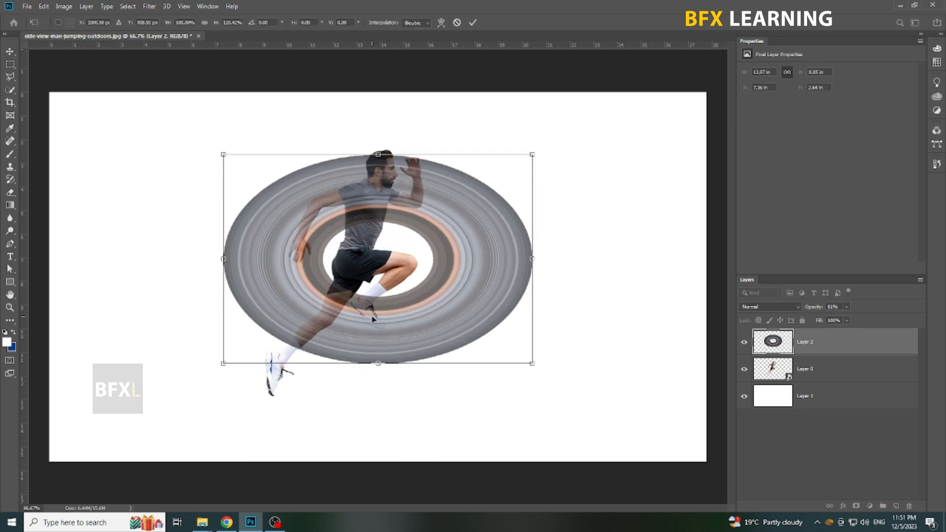
pyautogui.moveTo(380, 363); pyautogui.dragTo(380, 426)
pyautogui.moveTo(408, 373); pyautogui.dragTo(371, 351)
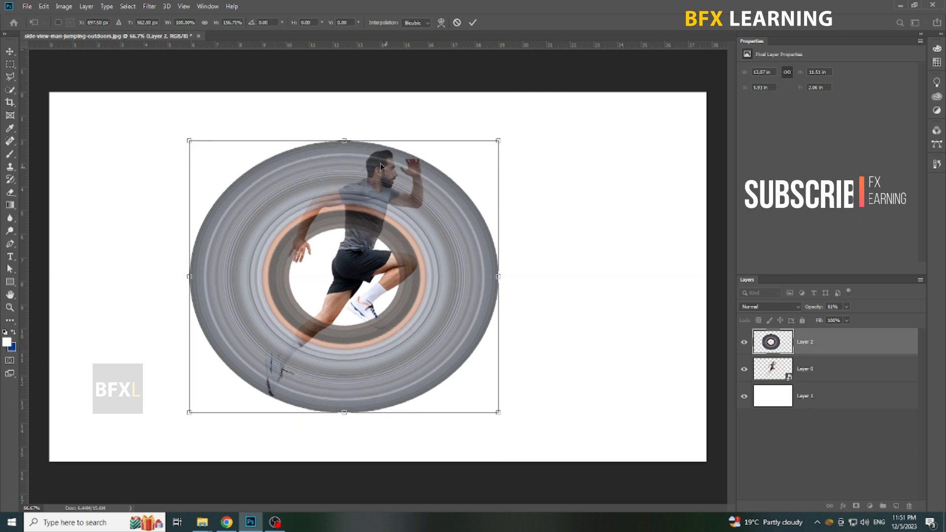
# Reduce the ring's height to about 11.14 in and nudge it up slightly to fit the runner
pyautogui.moveTo(345, 143); pyautogui.dragTo(343, 149)
pyautogui.press('Up')
pyautogui.press('Up')
pyautogui.press('Up')
pyautogui.press('Up')
pyautogui.press('Up')
pyautogui.press('Up')
pyautogui.press('Up')
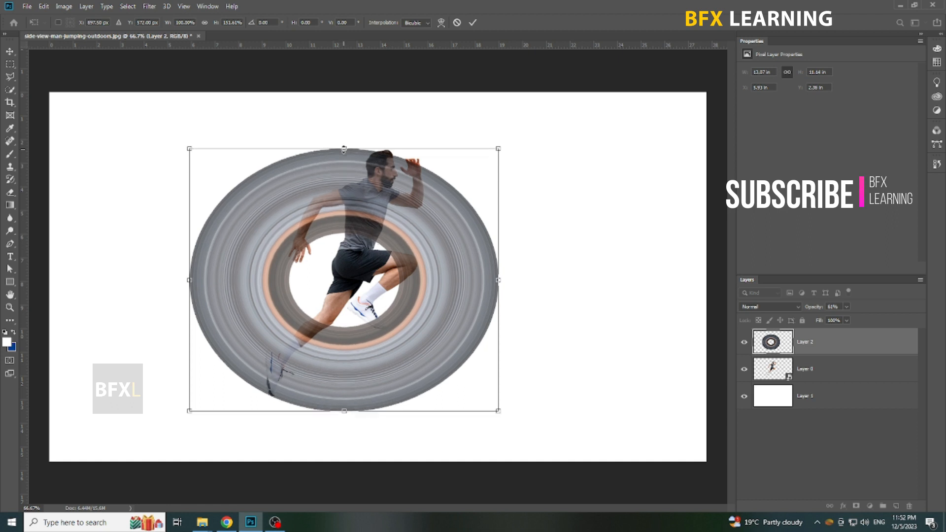
pyautogui.press('Return')
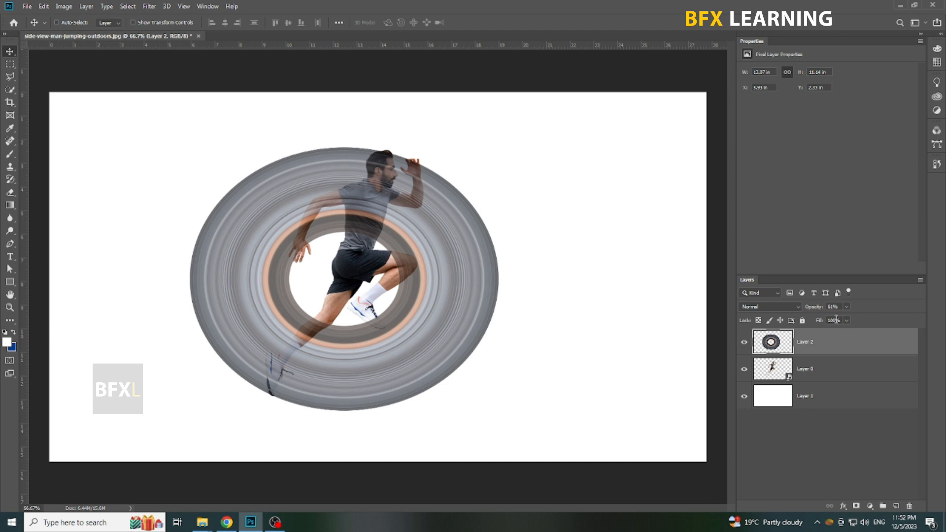
# Restore the ring layer's opacity to 100% and place it beneath the runner layer
pyautogui.click(846, 307)
pyautogui.moveTo(848, 324); pyautogui.dragTo(853, 382)
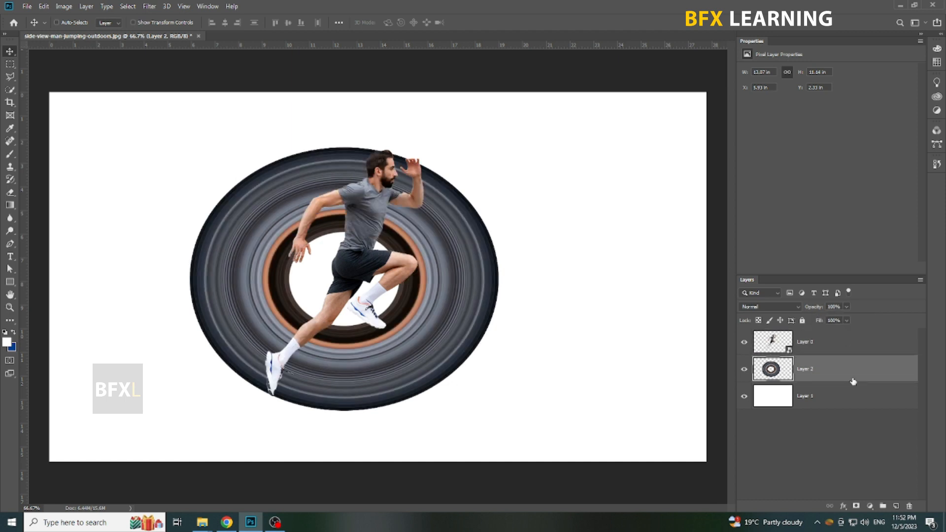
pyautogui.click(820, 344)
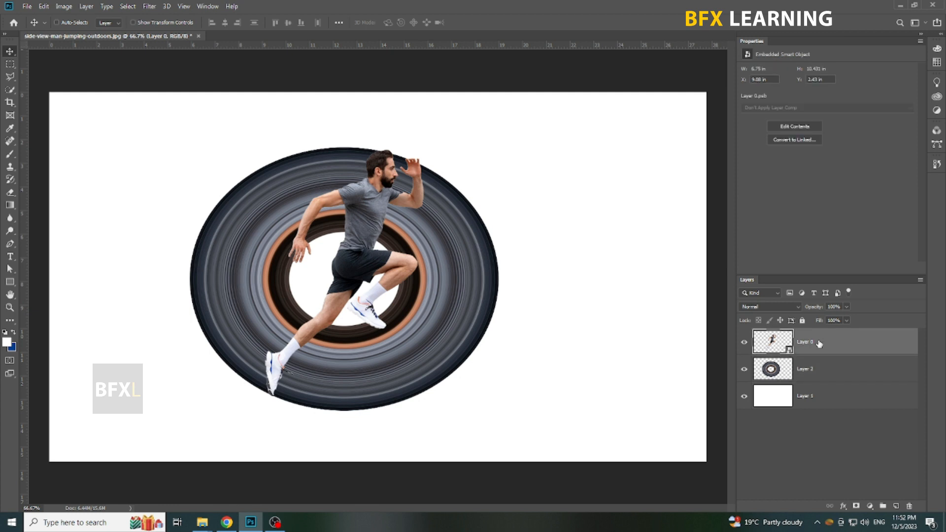
# Mask the ring layer with a Polygonal Lasso selection following the runner's body from head to rear foot, keeping only the part behind him
pyautogui.click(836, 376)
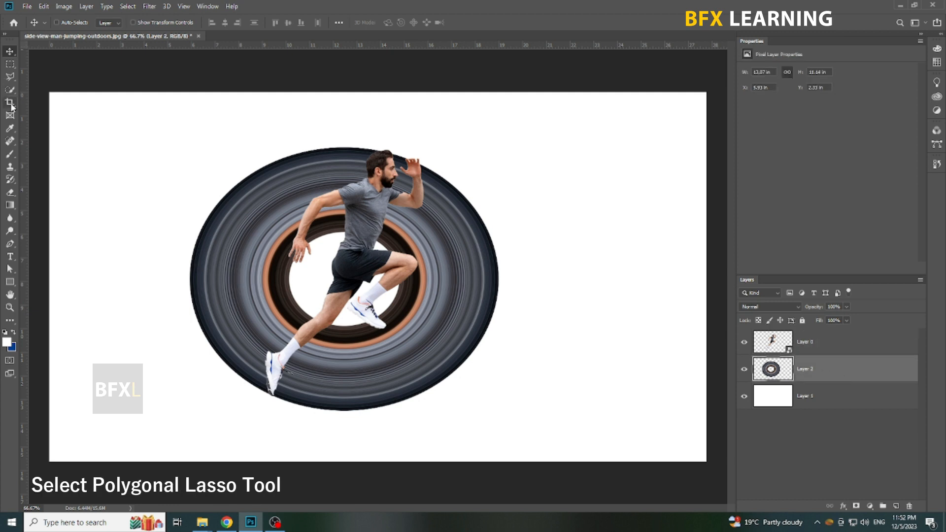
pyautogui.click(11, 76)
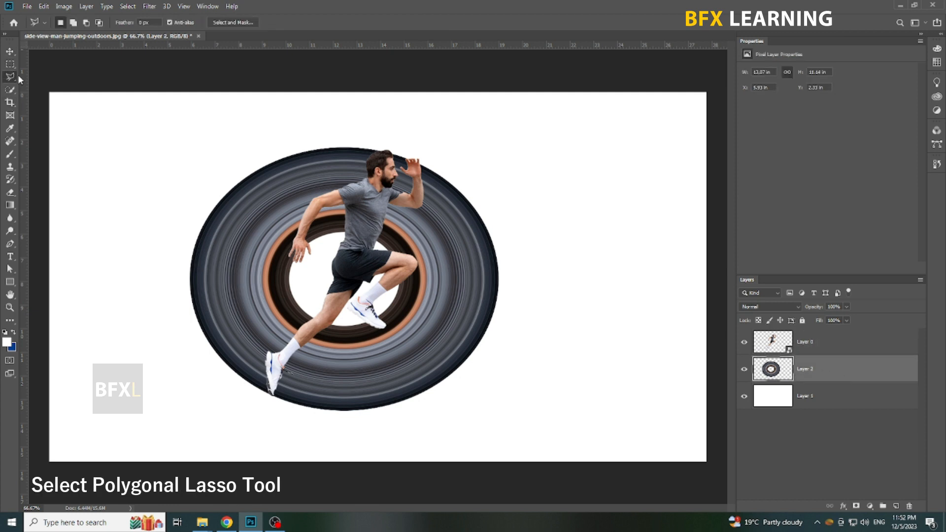
pyautogui.click(388, 146)
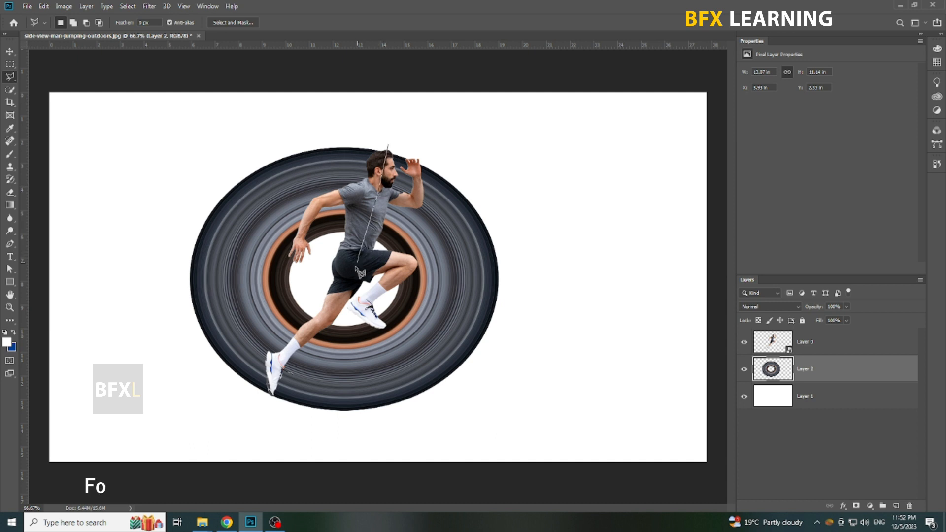
pyautogui.click(350, 288)
pyautogui.click(271, 393)
pyautogui.click(272, 412)
pyautogui.click(195, 399)
pyautogui.click(147, 182)
pyautogui.click(279, 115)
pyautogui.click(403, 119)
pyautogui.click(388, 146)
pyautogui.doubleClick(411, 154)
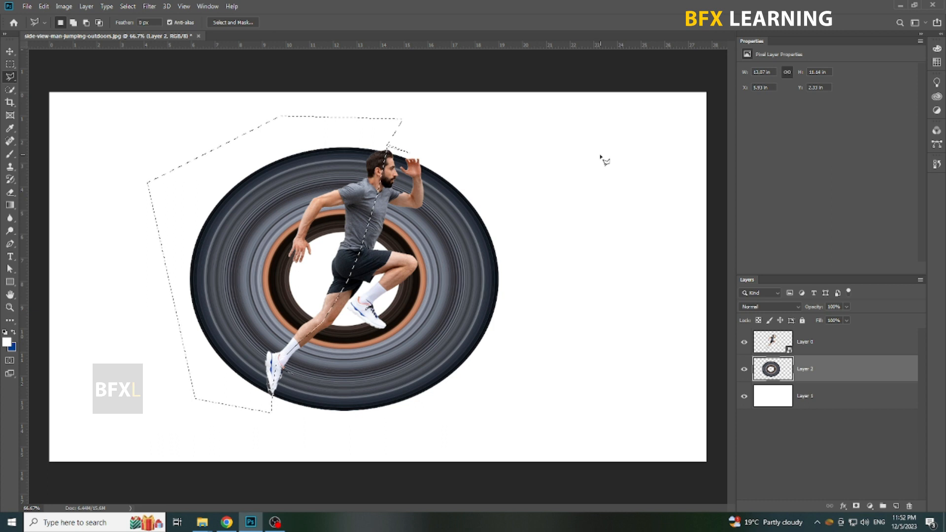
pyautogui.click(857, 506)
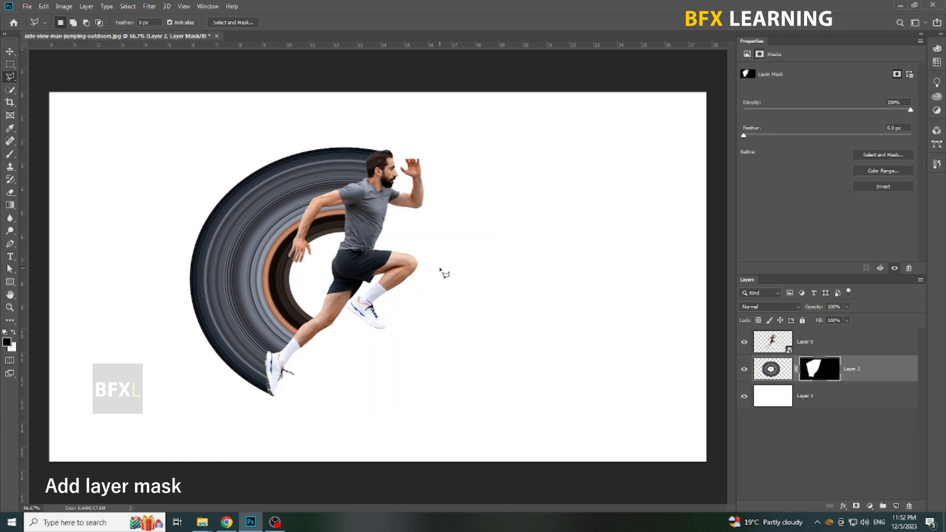
pyautogui.press('v')
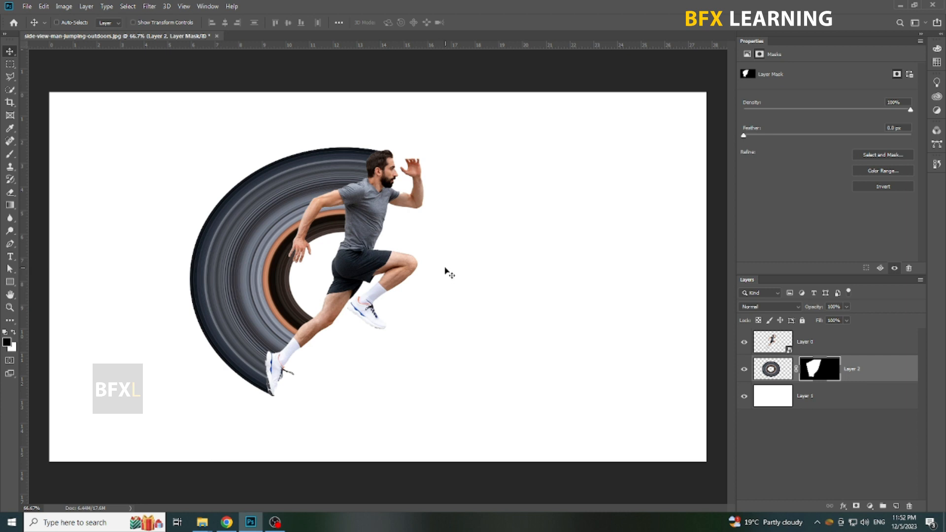
# Group the runner layer with the masked ring layer and duplicate the group under its default name
pyautogui.keyDown('shift'); pyautogui.click(828, 346); pyautogui.keyUp('shift')
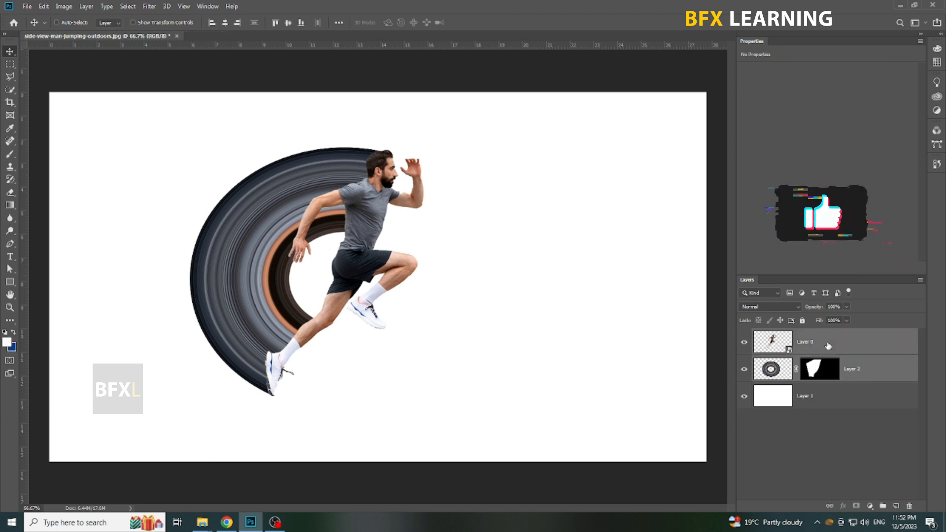
pyautogui.click(882, 507)
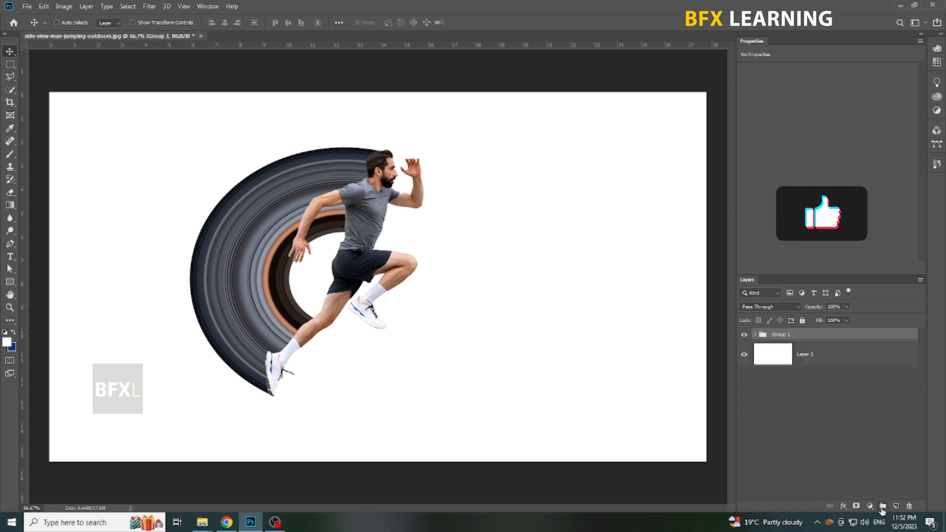
pyautogui.rightClick(799, 338)
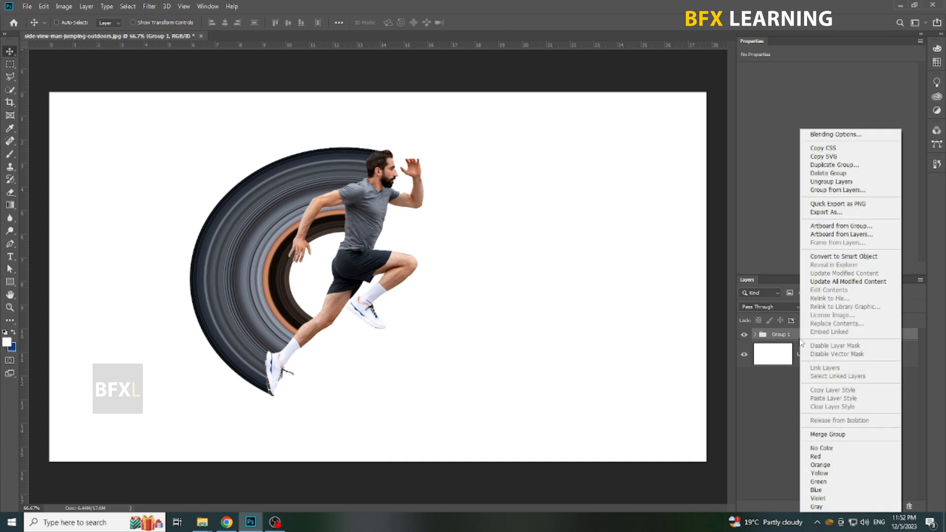
pyautogui.click(851, 165)
pyautogui.click(497, 169)
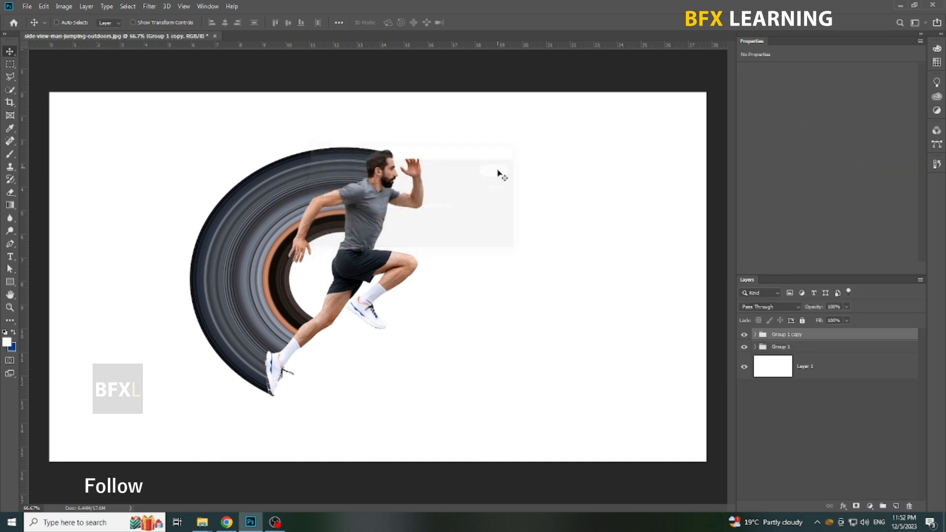
# Move both groups together straight up by about 0.6 in
pyautogui.keyDown('shift'); pyautogui.click(802, 351); pyautogui.keyUp('shift')
pyautogui.moveTo(557, 323); pyautogui.dragTo(555, 308)
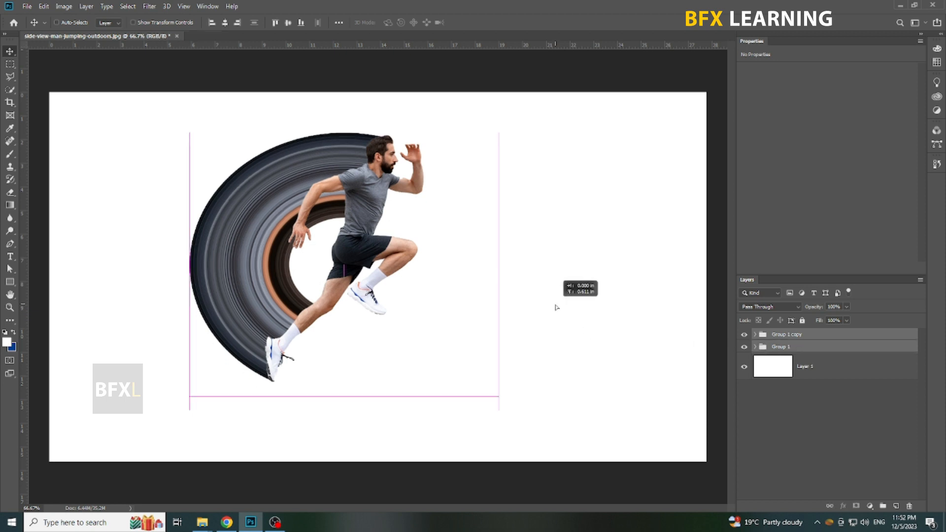
pyautogui.click(826, 370)
# Flip Group 1 vertically and move it straight down until its foot meets the upright runner's rear foot as a reflection
pyautogui.click(824, 350)
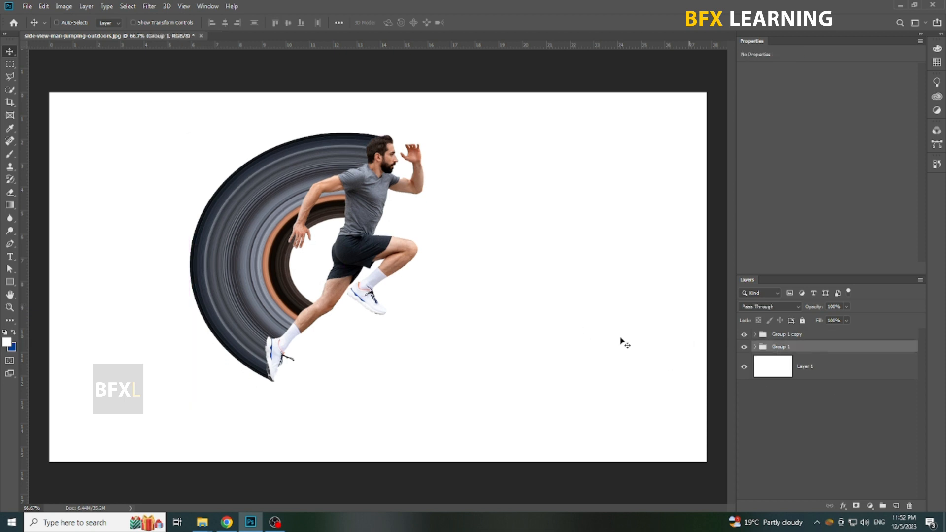
pyautogui.hotkey('ctrl', 't')
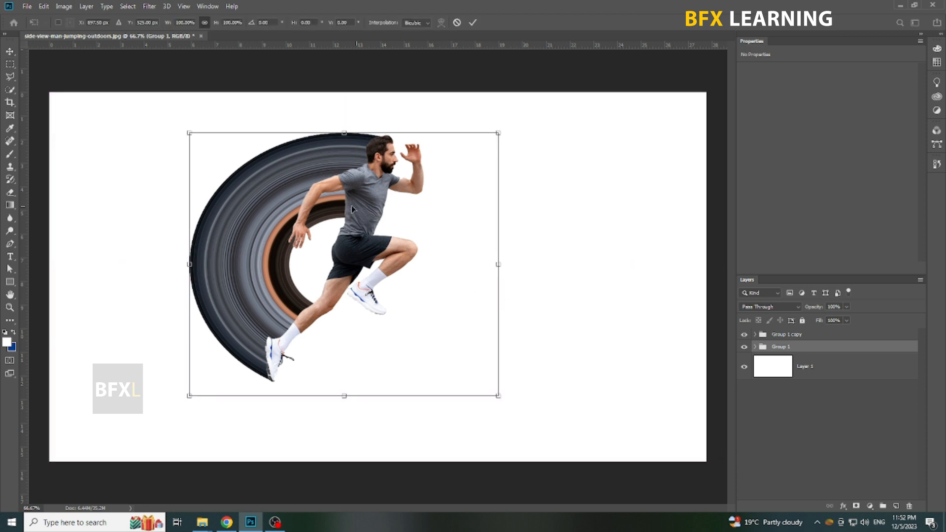
pyautogui.rightClick(350, 205)
pyautogui.click(375, 336)
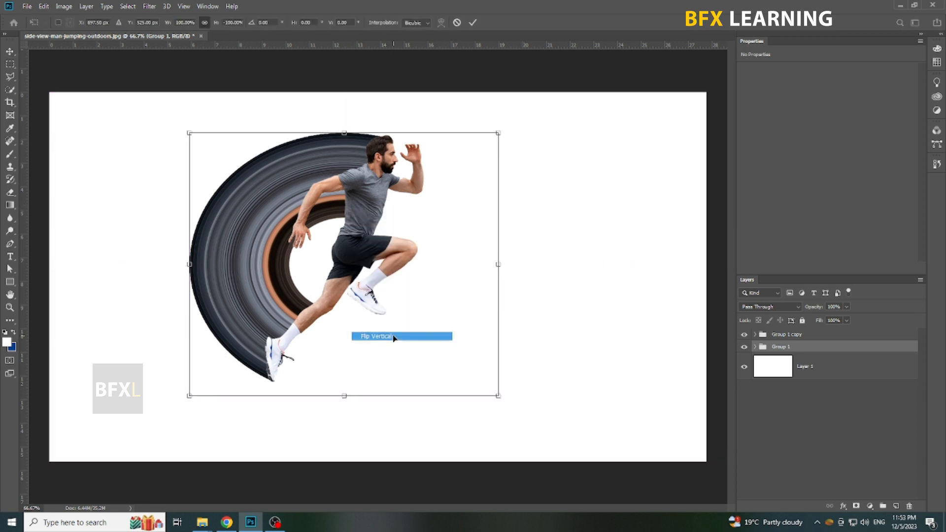
pyautogui.moveTo(401, 219); pyautogui.dragTo(410, 451)
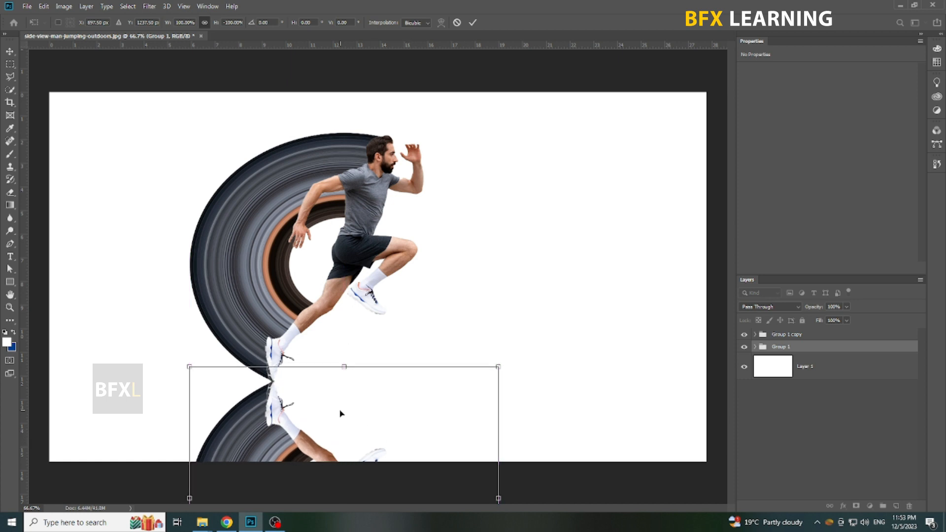
pyautogui.press('Return')
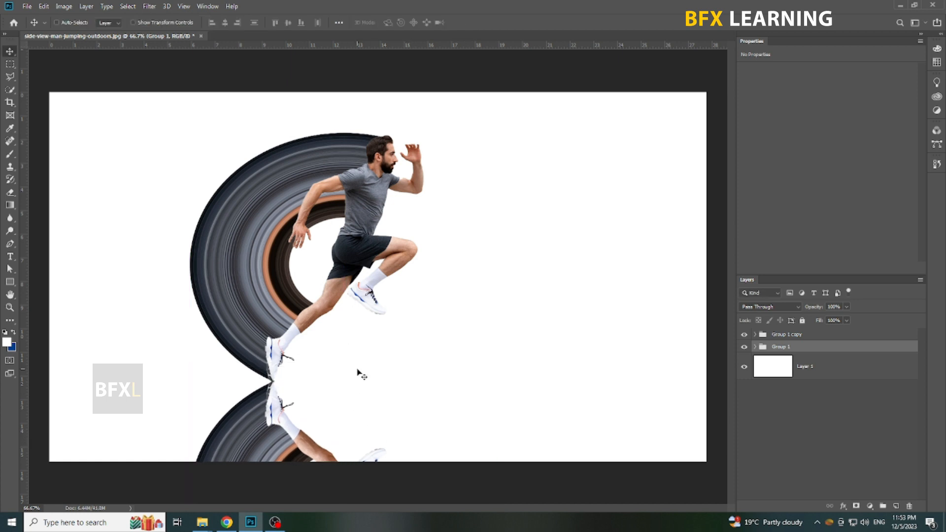
# Add a layer mask to Group 1 and draw a black-to-white gradient upward from below the canvas to fade the reflection
pyautogui.click(856, 506)
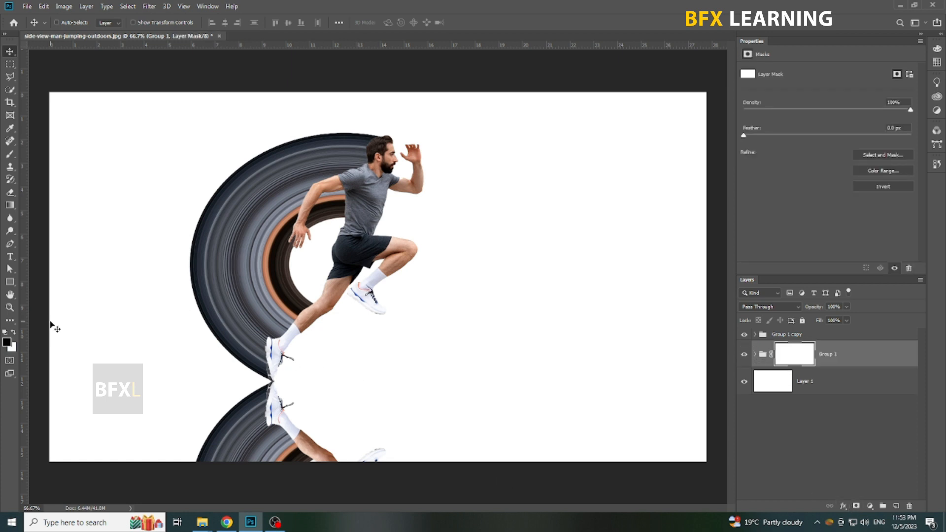
pyautogui.click(9, 205)
pyautogui.moveTo(312, 471); pyautogui.dragTo(349, 220)
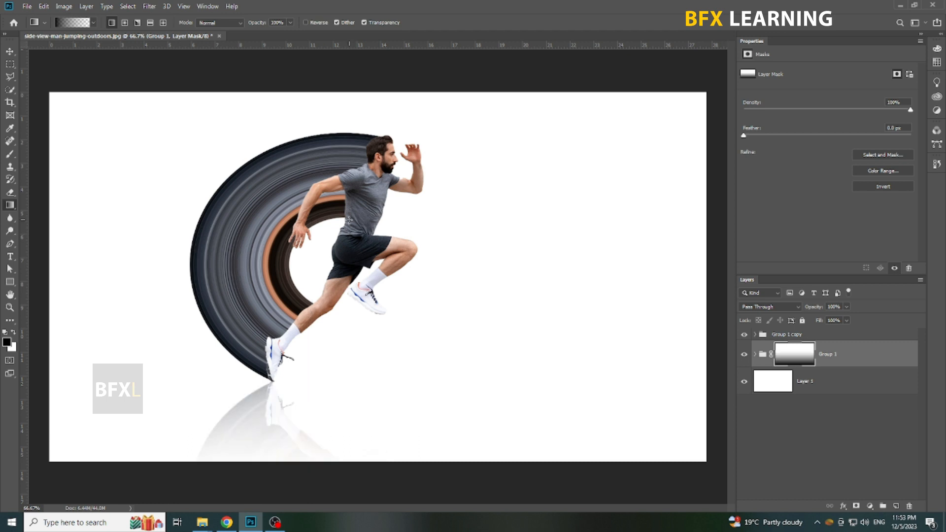
pyautogui.press('v')
# Link the runner group with its reflection group and shift them slightly to the right
pyautogui.keyDown('shift'); pyautogui.click(823, 336); pyautogui.keyUp('shift')
pyautogui.click(829, 506)
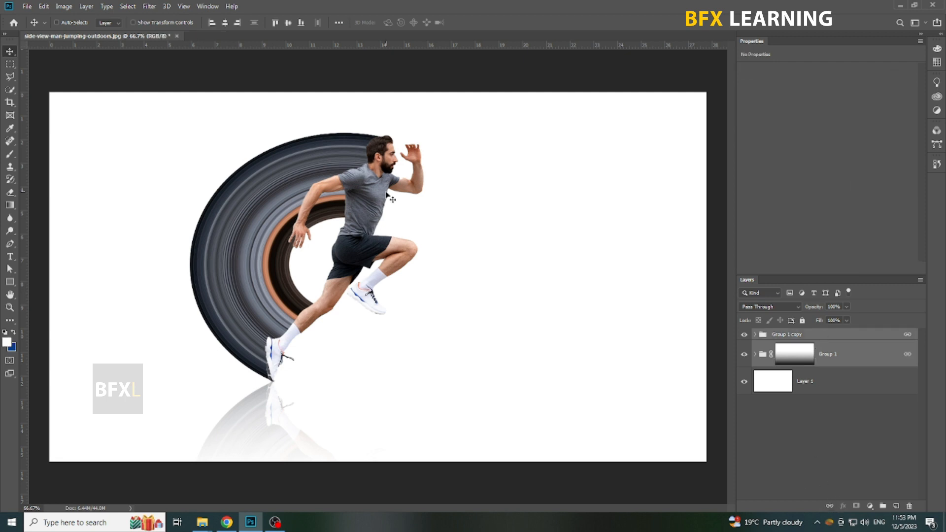
pyautogui.moveTo(389, 228); pyautogui.dragTo(409, 227)
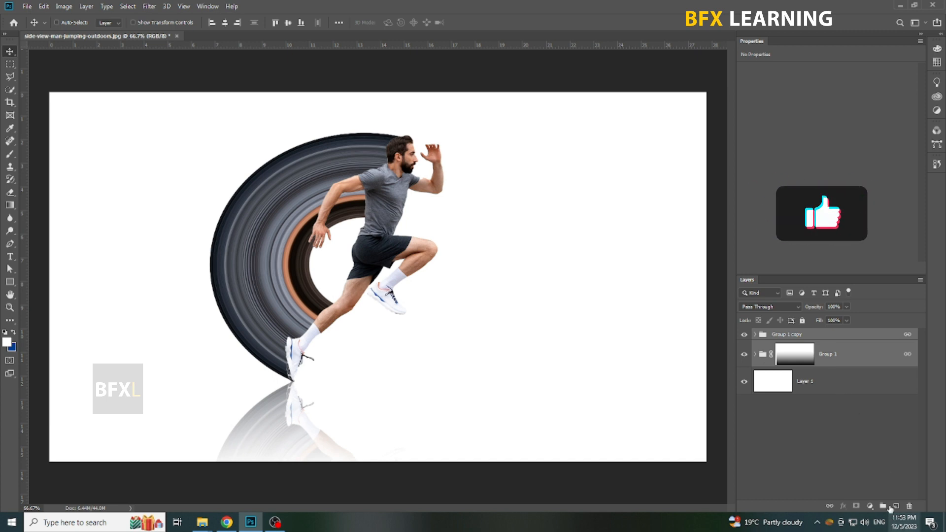
# Add a Gradient fill layer above the white background layer with Radial style and the white-to-light-gray preset
pyautogui.click(862, 384)
pyautogui.click(870, 506)
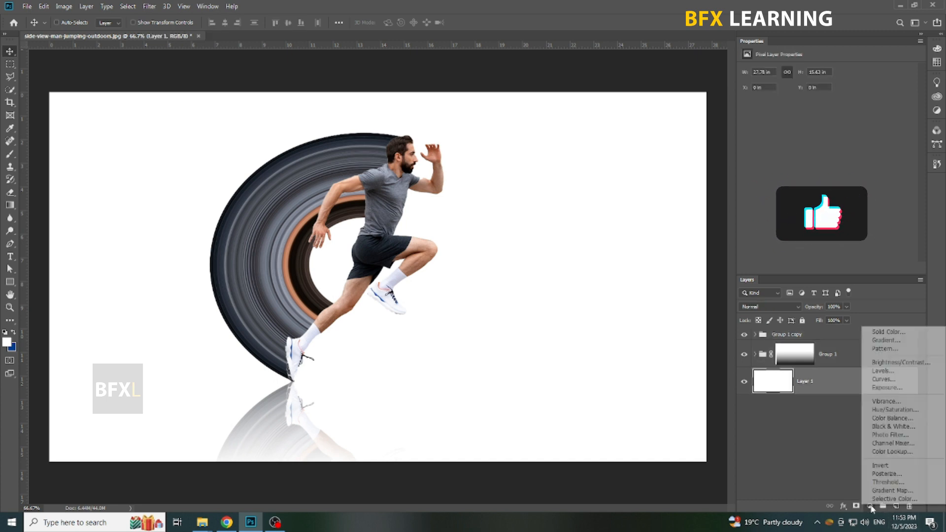
pyautogui.click(885, 340)
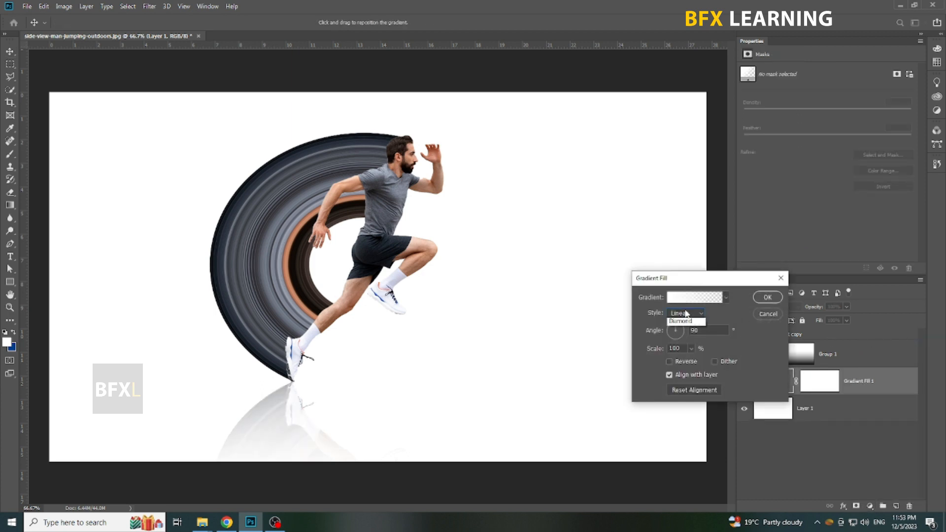
pyautogui.click(684, 311)
pyautogui.click(681, 321)
pyautogui.click(686, 300)
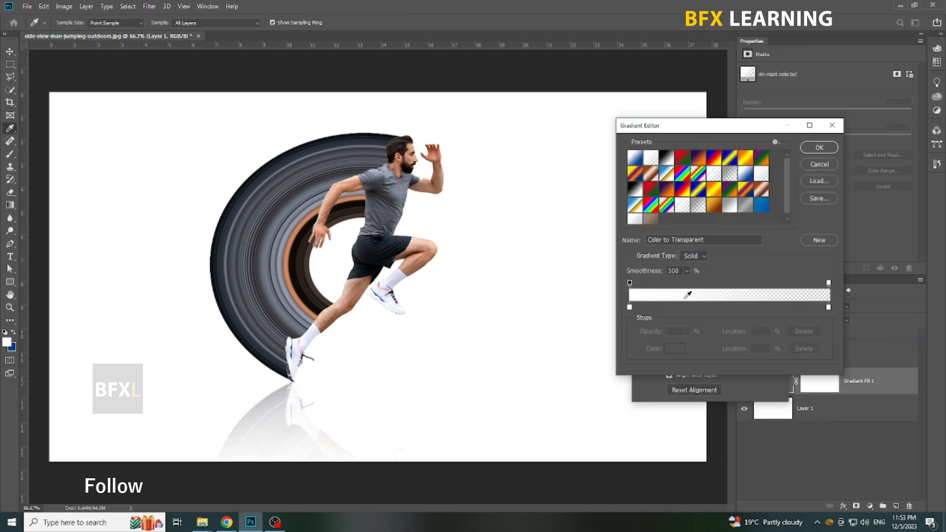
pyautogui.click(634, 219)
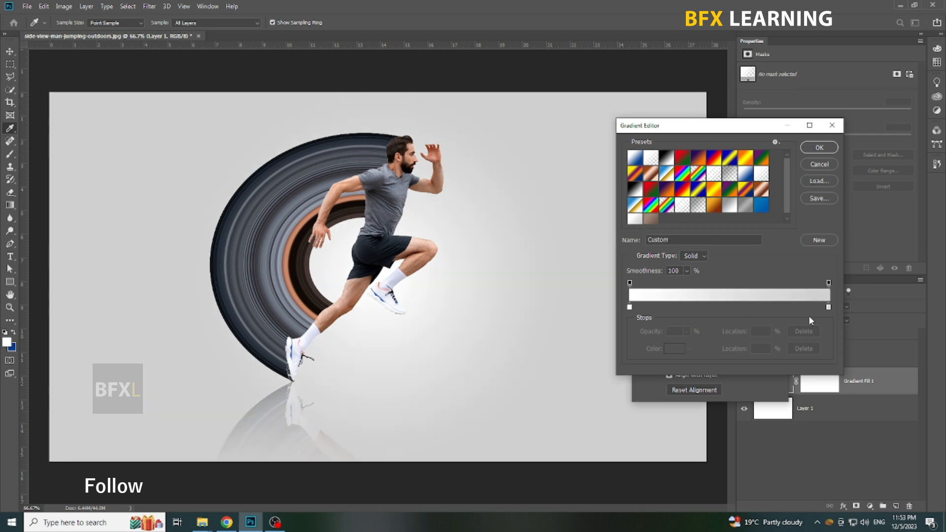
# Examine the hex color codes of the gradient's end stop and start stop
pyautogui.click(828, 307)
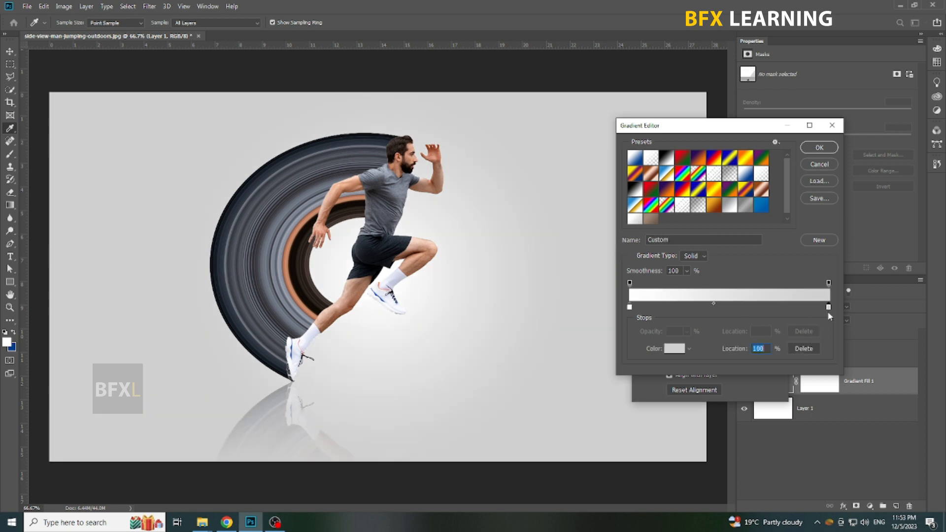
pyautogui.click(677, 351)
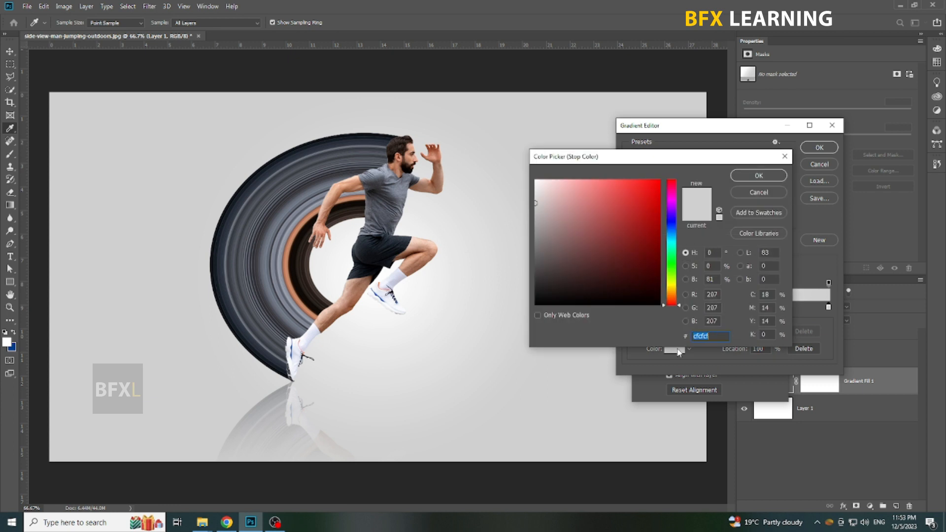
pyautogui.click(711, 337)
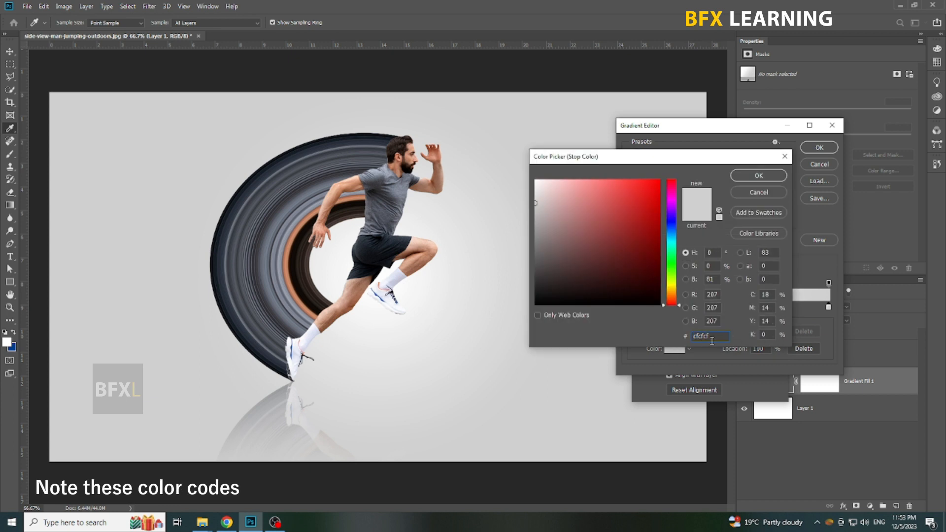
pyautogui.click(758, 178)
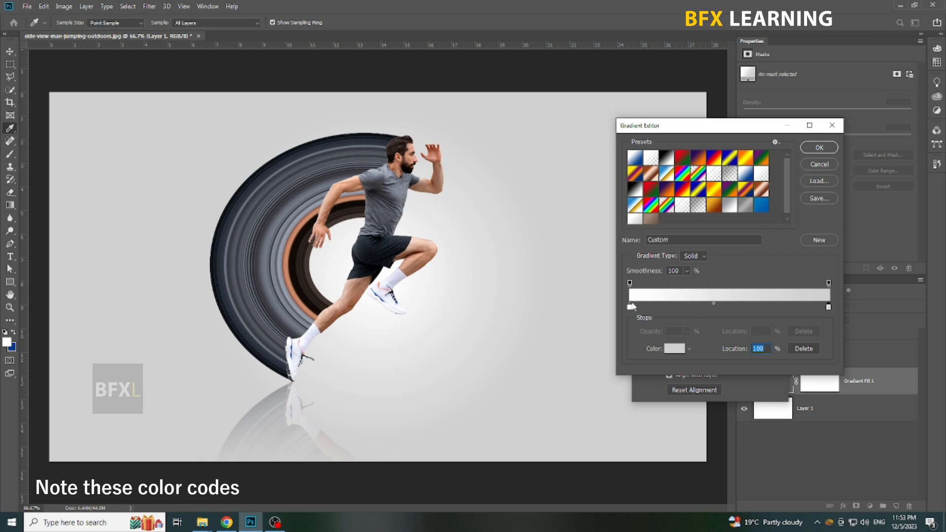
pyautogui.click(629, 308)
pyautogui.click(673, 351)
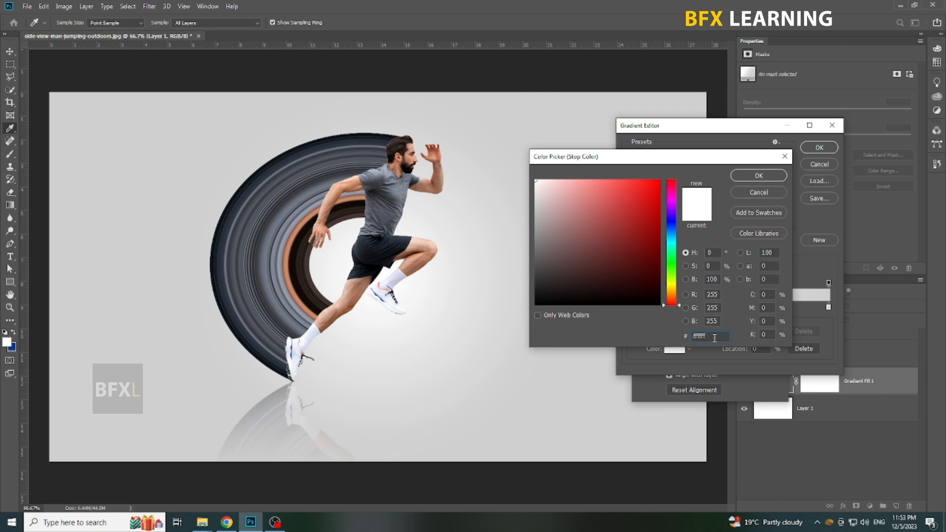
pyautogui.click(765, 191)
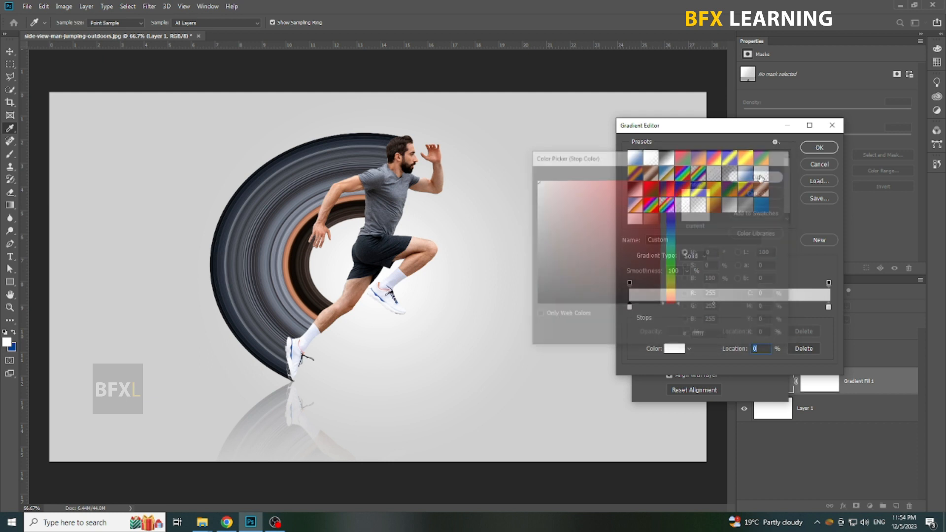
# Accept the gradient fill settings and show the finished composition fitted to the screen with the panels hidden
pyautogui.press('Escape')
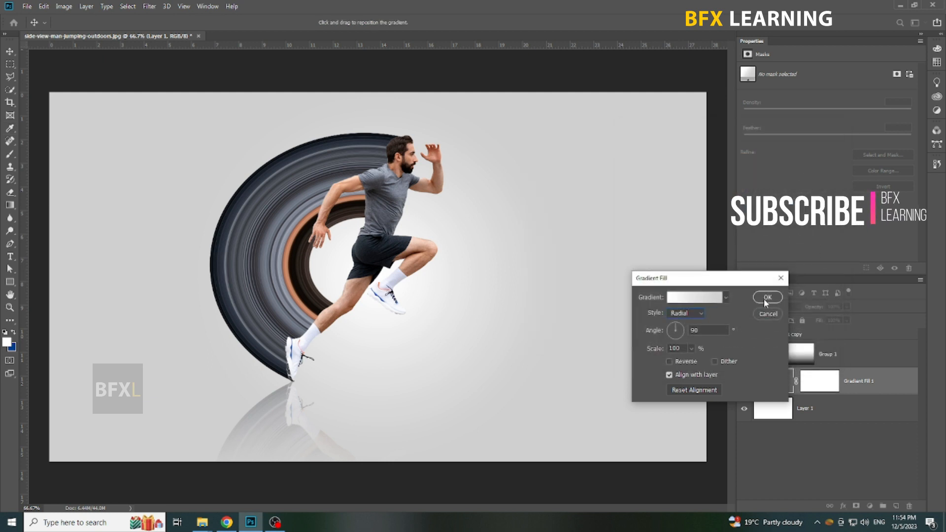
pyautogui.click(767, 297)
pyautogui.press('Tab')
pyautogui.rightClick(604, 286)
pyautogui.click(622, 293)
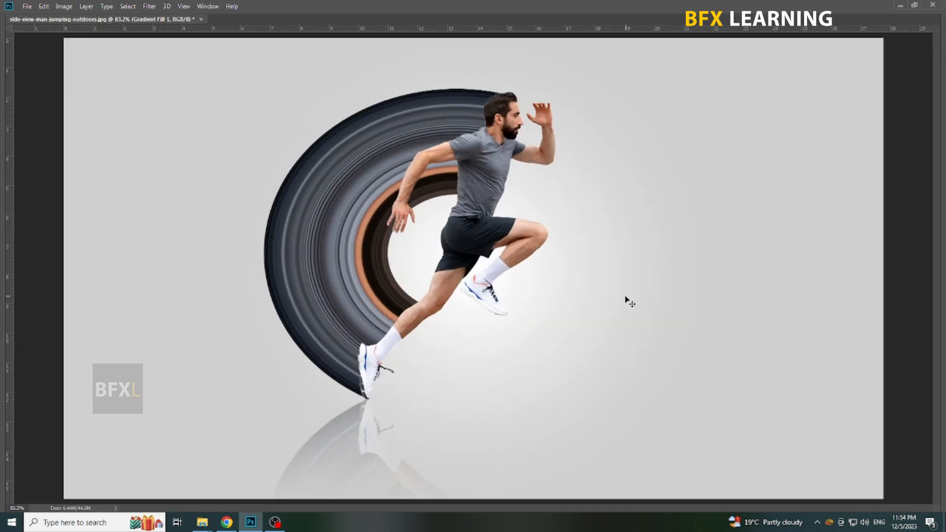